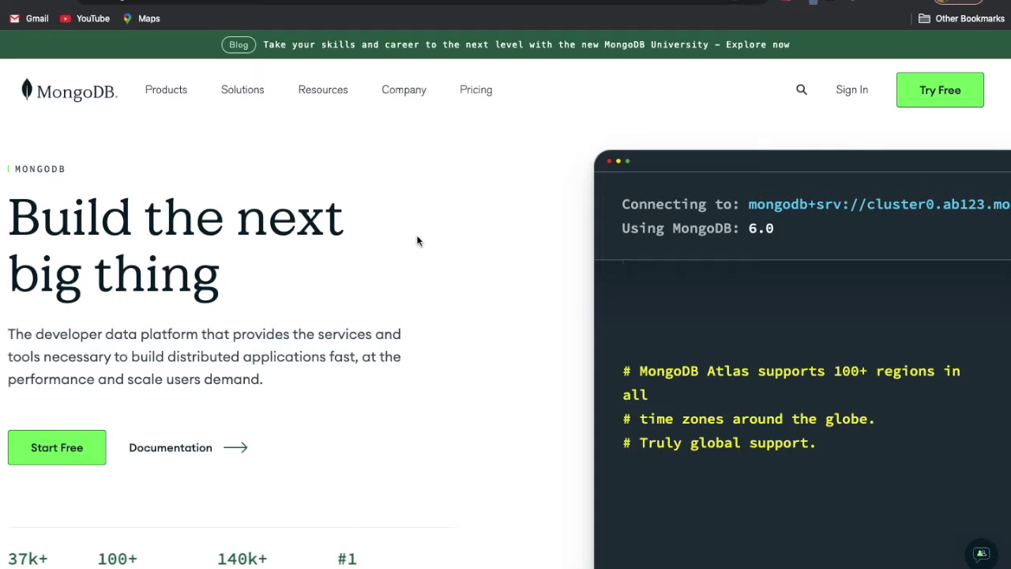
- Sign in to MongoDB Atlas with the Google account and dismiss the documentation survey message
{"action": "left_click", "coordinate": [857, 95]}
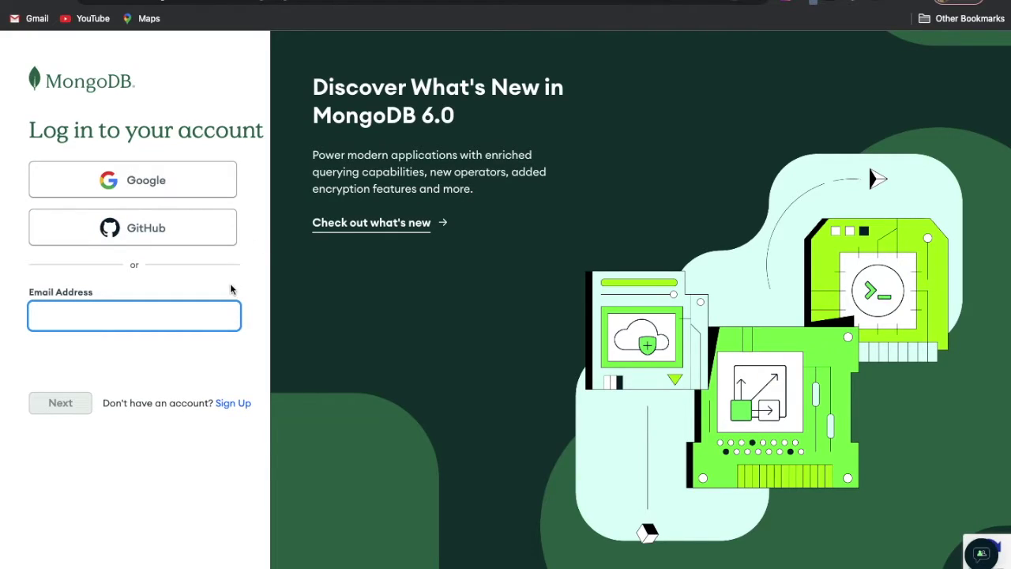
{"action": "left_click", "coordinate": [216, 181]}
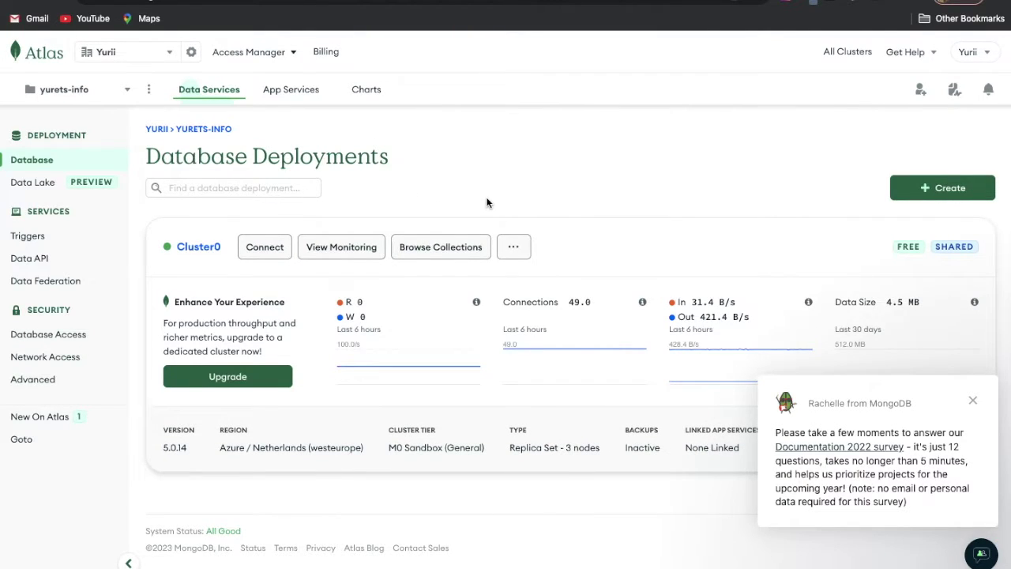
{"action": "left_click", "coordinate": [972, 400]}
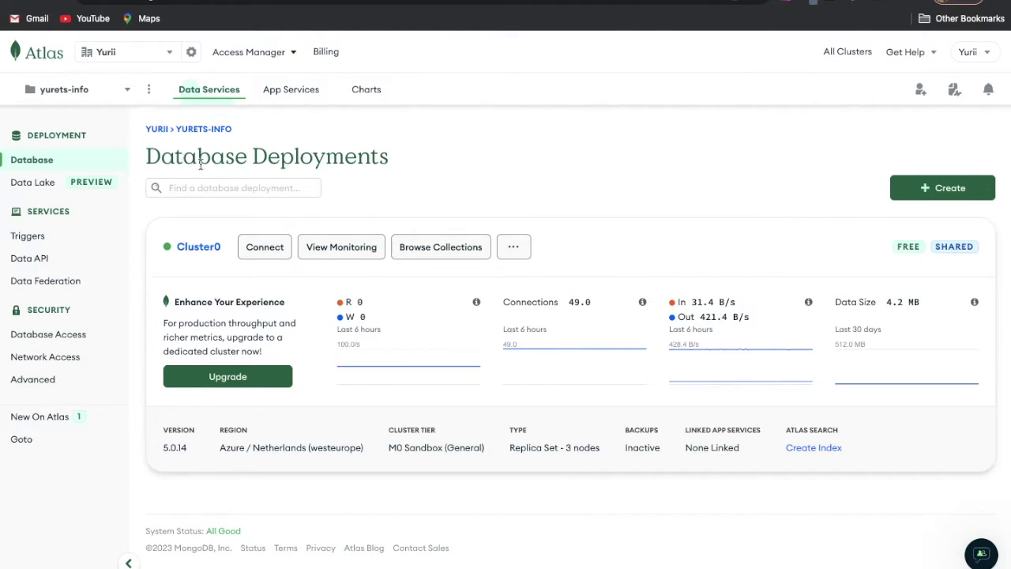
- Browse the collections of Cluster0 and look through the documents in app.products
{"action": "left_click", "coordinate": [424, 249]}
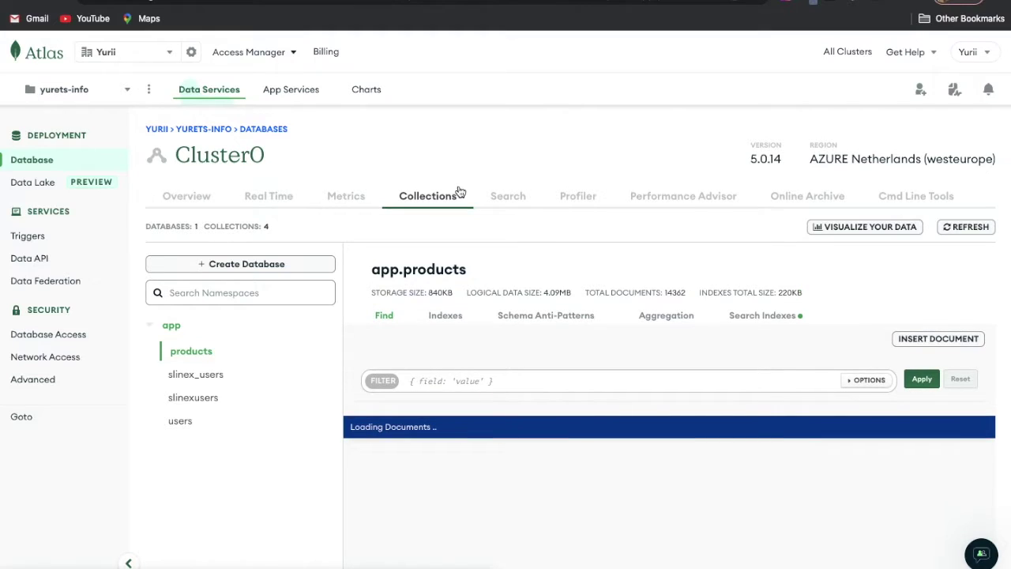
{"action": "scroll", "coordinate": [355, 324], "scroll_direction": "down", "scroll_amount": 2}
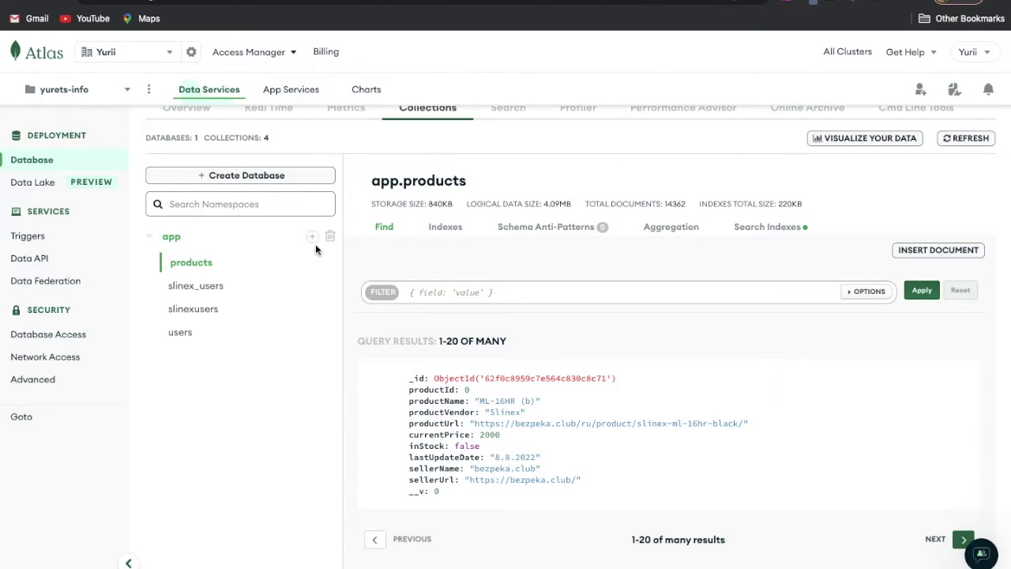
{"action": "scroll", "coordinate": [380, 329], "scroll_direction": "up", "scroll_amount": 2}
{"action": "scroll", "coordinate": [563, 470], "scroll_direction": "down", "scroll_amount": 5}
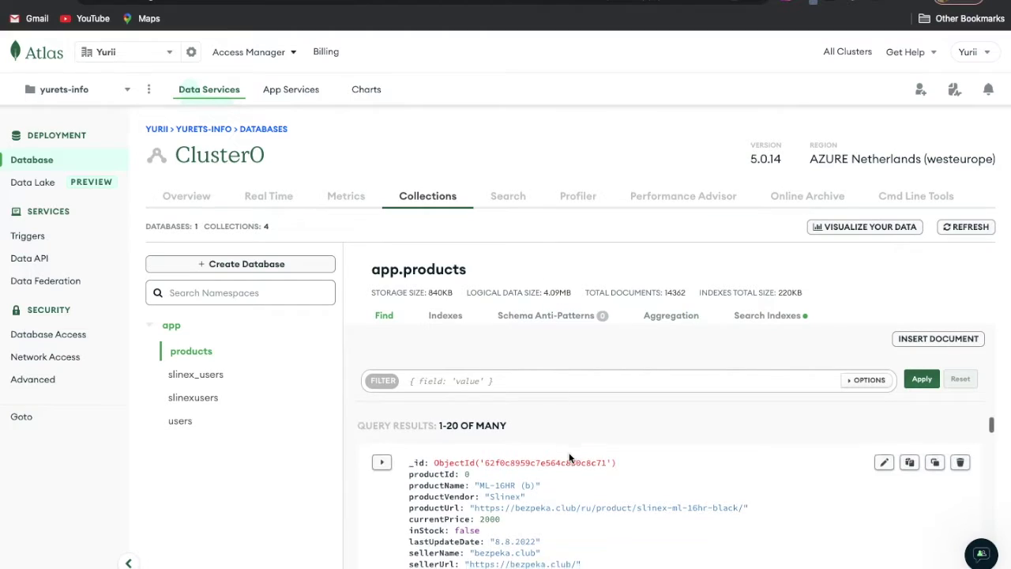
{"action": "scroll", "coordinate": [550, 478], "scroll_direction": "down", "scroll_amount": 2}
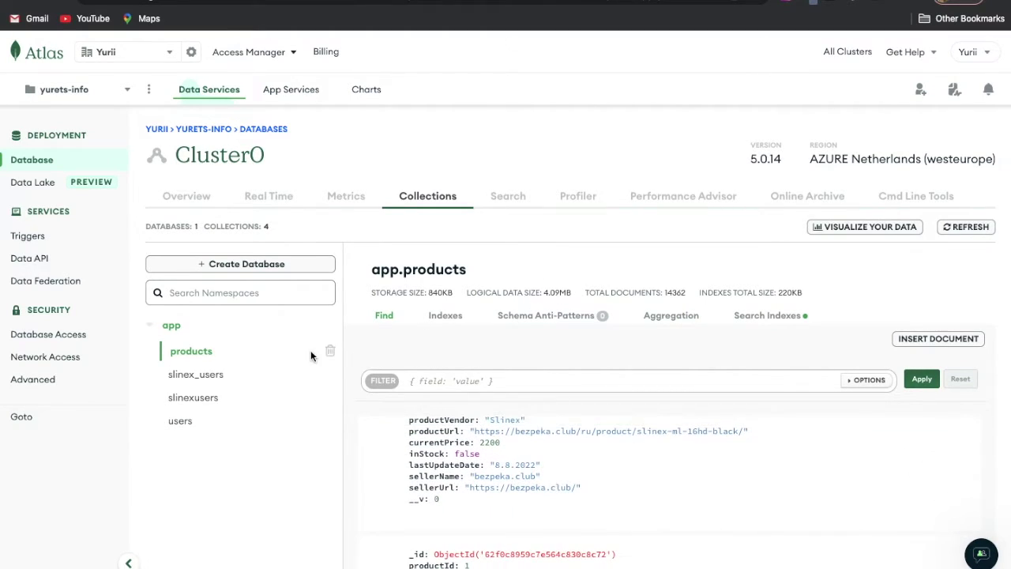
{"action": "scroll", "coordinate": [565, 477], "scroll_direction": "up", "scroll_amount": 6}
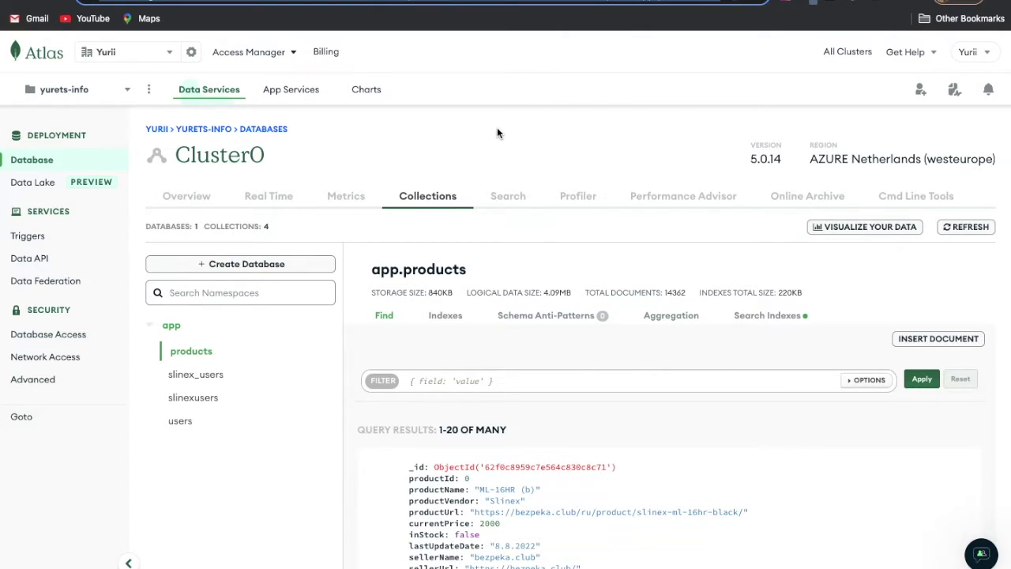
- Search the web for "brew install mongodb" and open MongoDB's guide to installing Community Edition on macOS
{"action": "type", "text": "brew install mongodb"}
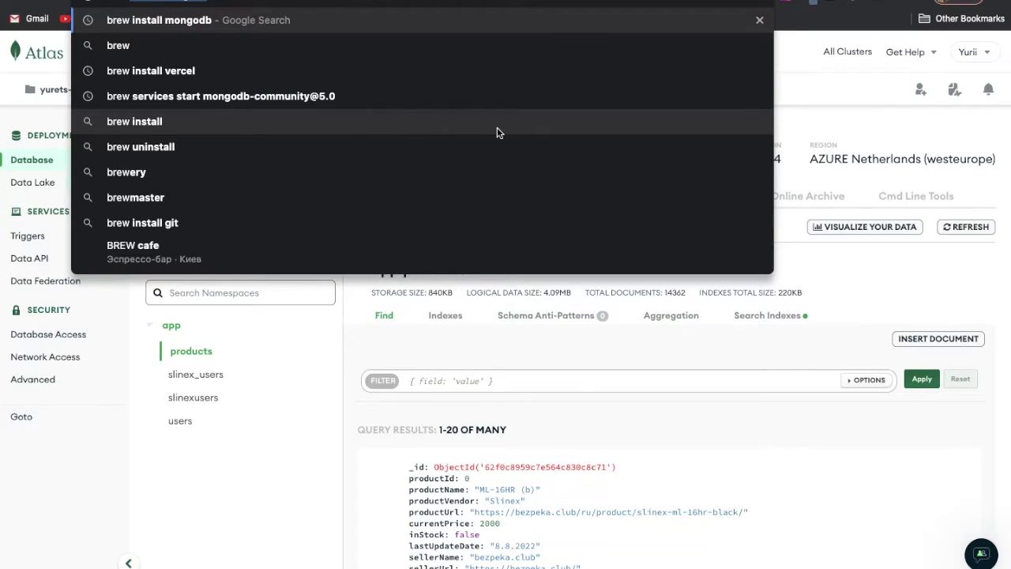
{"action": "key", "text": "Right"}
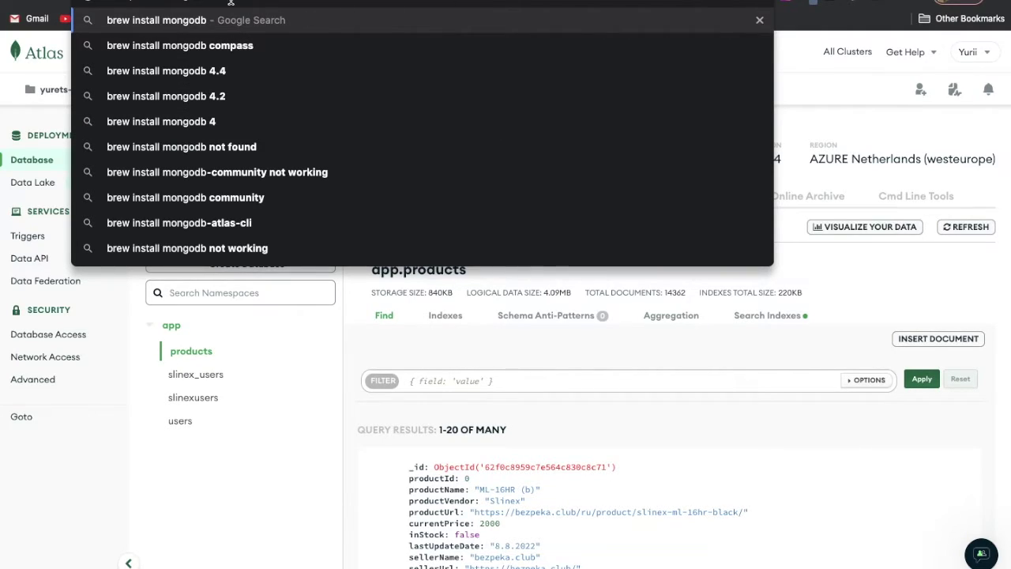
{"action": "key", "text": "Return"}
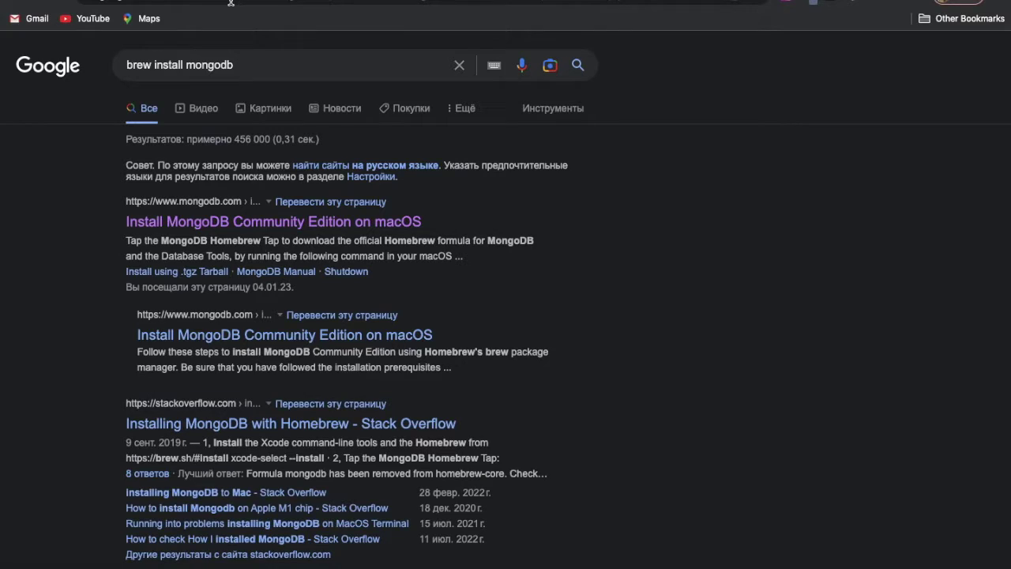
{"action": "scroll", "coordinate": [577, 214], "scroll_direction": "down", "scroll_amount": 2}
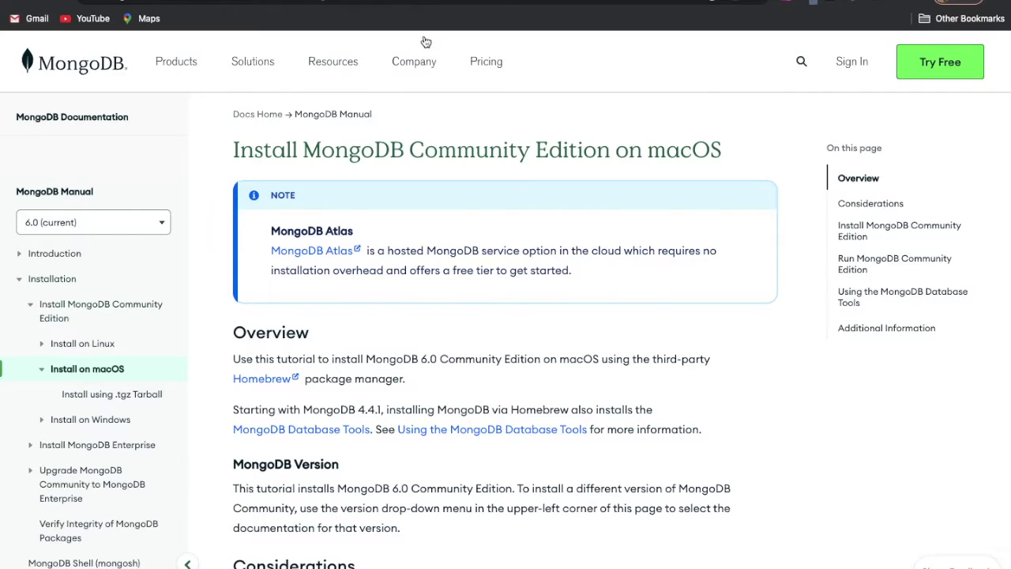
{"action": "scroll", "coordinate": [412, 268], "scroll_direction": "down", "scroll_amount": 2}
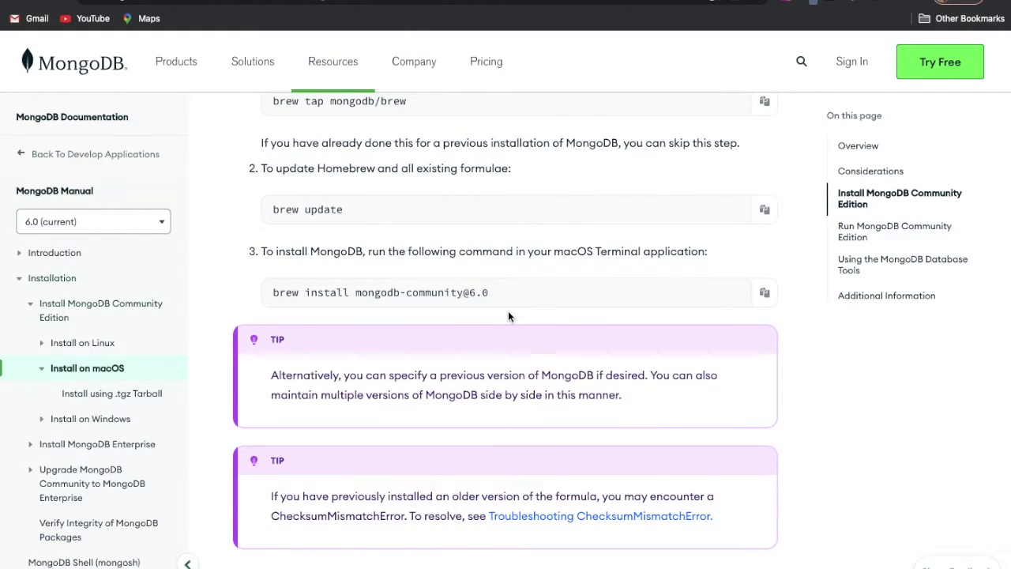
{"action": "scroll", "coordinate": [797, 316], "scroll_direction": "down", "scroll_amount": 5}
{"action": "scroll", "coordinate": [797, 289], "scroll_direction": "down", "scroll_amount": 1}
{"action": "scroll", "coordinate": [798, 294], "scroll_direction": "down", "scroll_amount": 7}
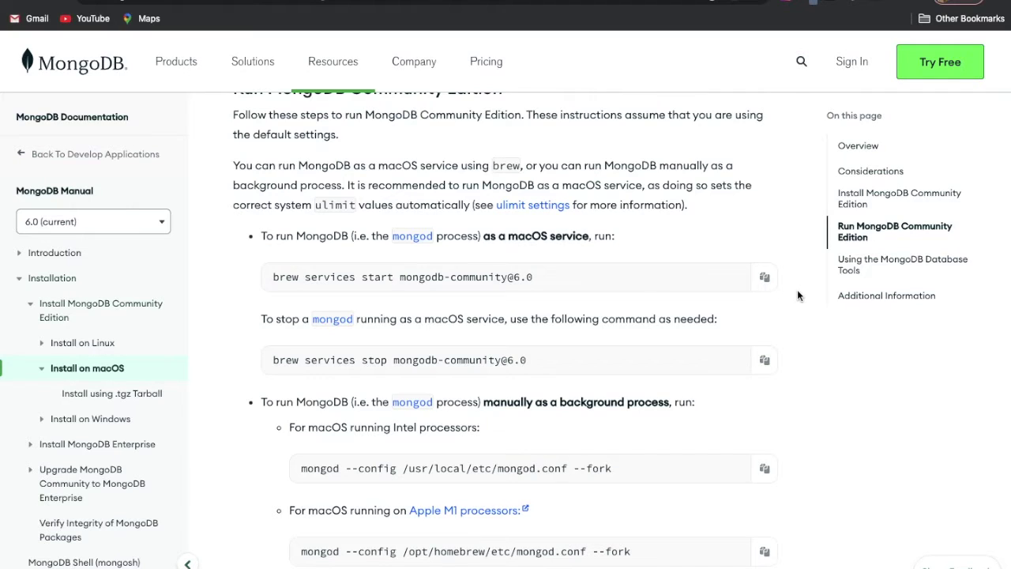
{"action": "scroll", "coordinate": [798, 295], "scroll_direction": "down", "scroll_amount": 1}
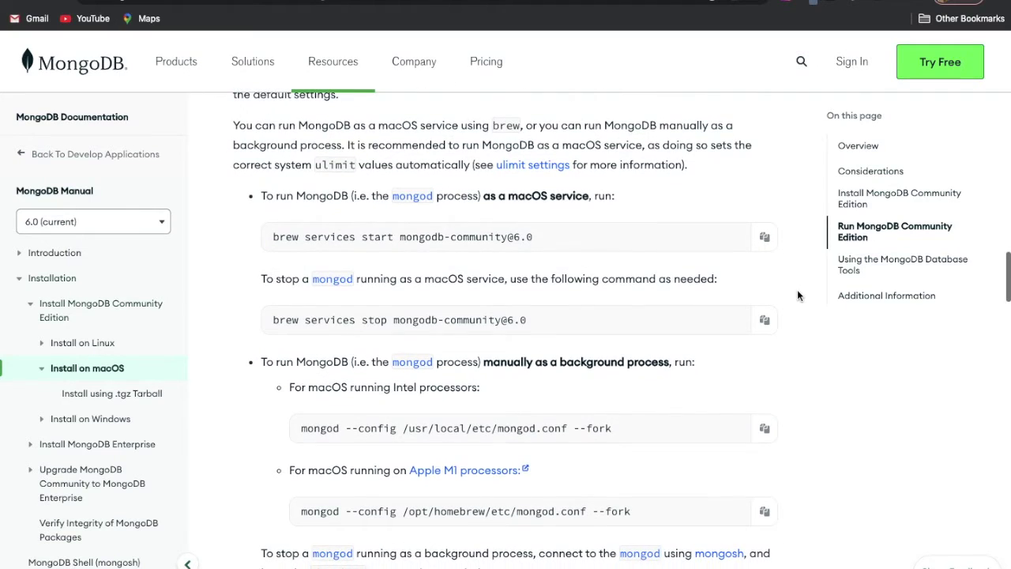
{"action": "left_click", "coordinate": [764, 239]}
{"action": "scroll", "coordinate": [783, 273], "scroll_direction": "down", "scroll_amount": 3}
{"action": "scroll", "coordinate": [784, 276], "scroll_direction": "down", "scroll_amount": 4}
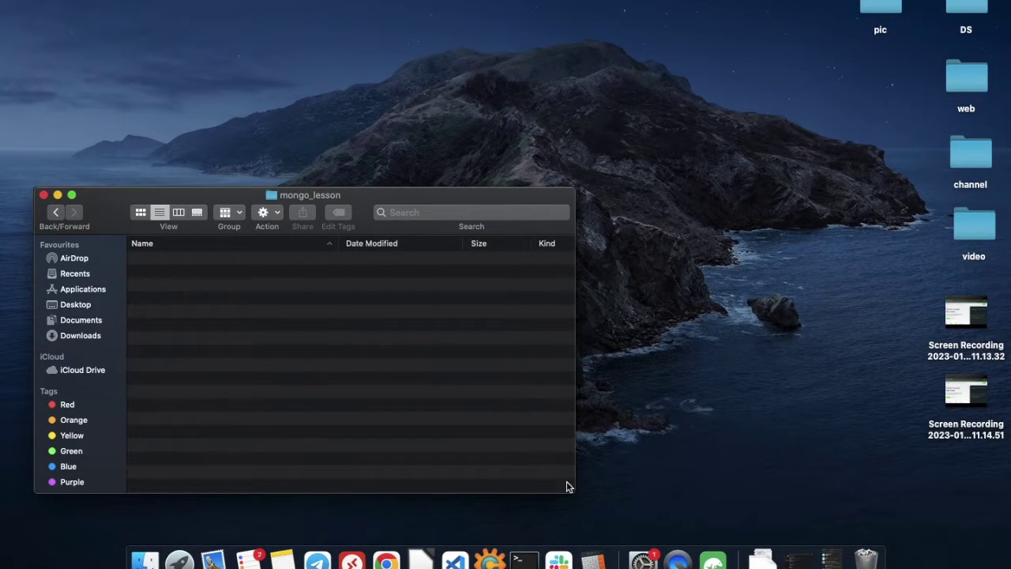
- Switch to Terminal, start the MongoDB shell with mongosh and review its connection details
{"action": "left_click", "coordinate": [525, 561]}
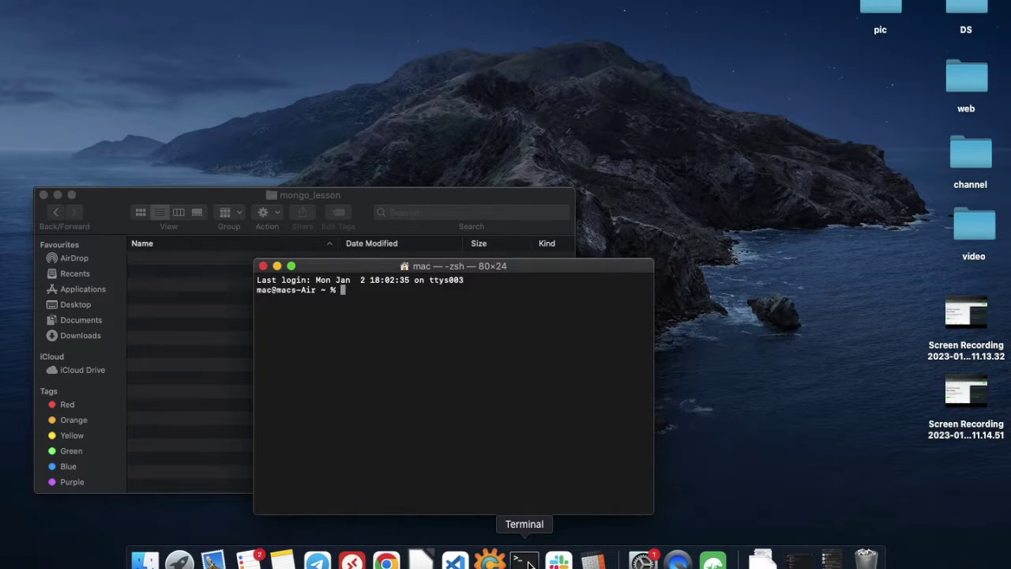
{"action": "type", "text": "mongosh"}
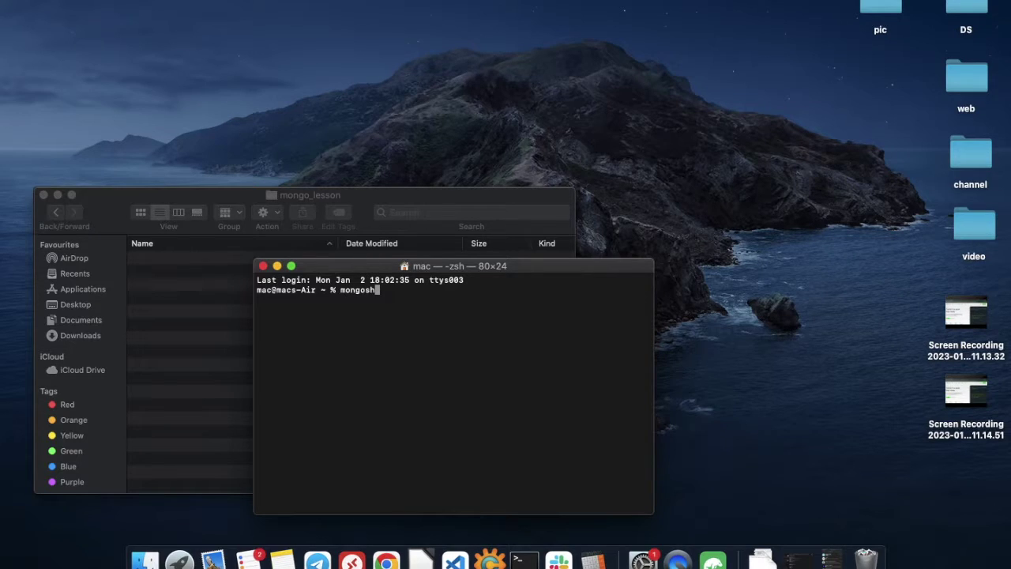
{"action": "key", "text": "Return"}
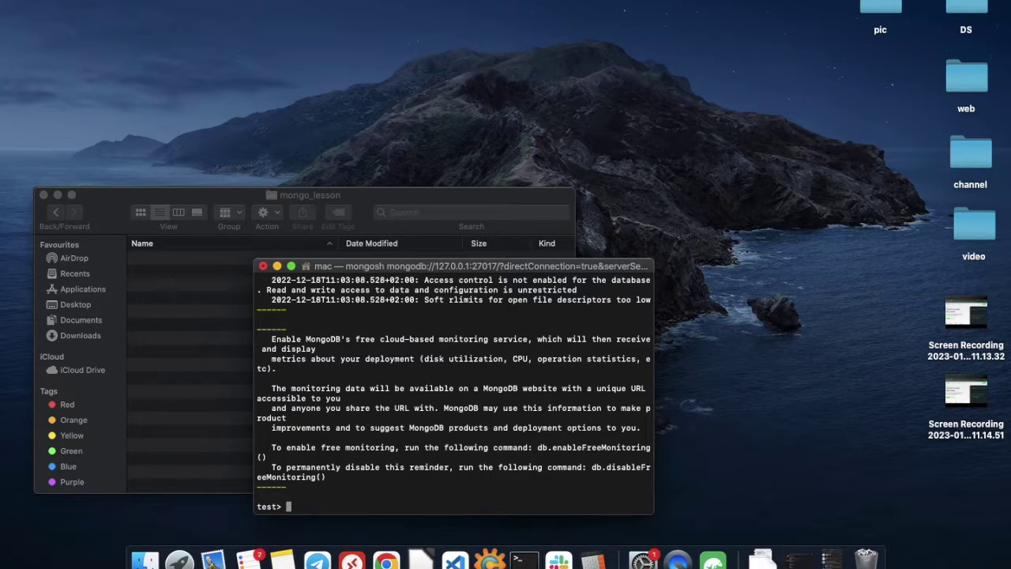
{"action": "scroll", "coordinate": [458, 370], "scroll_direction": "up", "scroll_amount": 5}
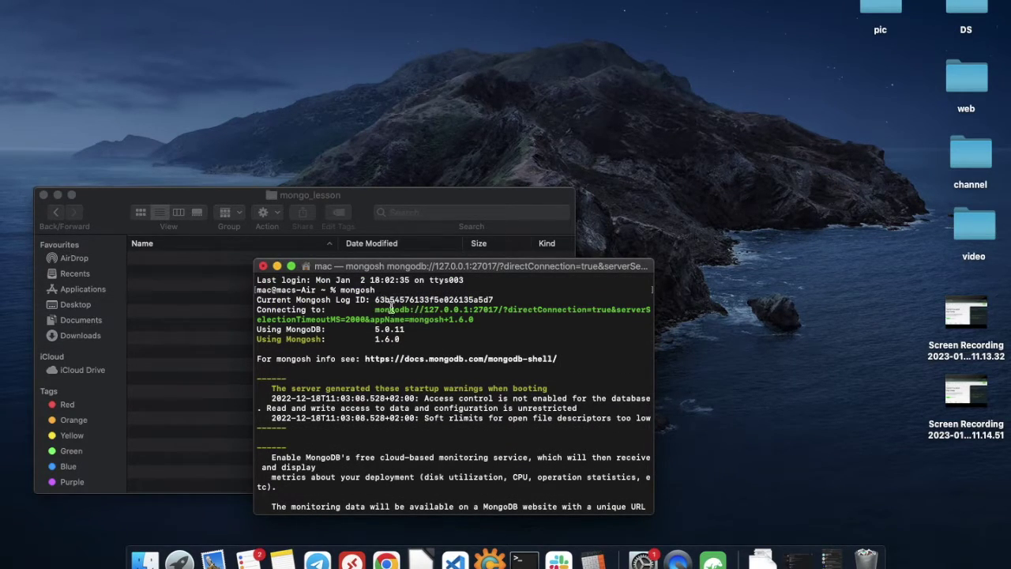
{"action": "scroll", "coordinate": [431, 371], "scroll_direction": "down", "scroll_amount": 5}
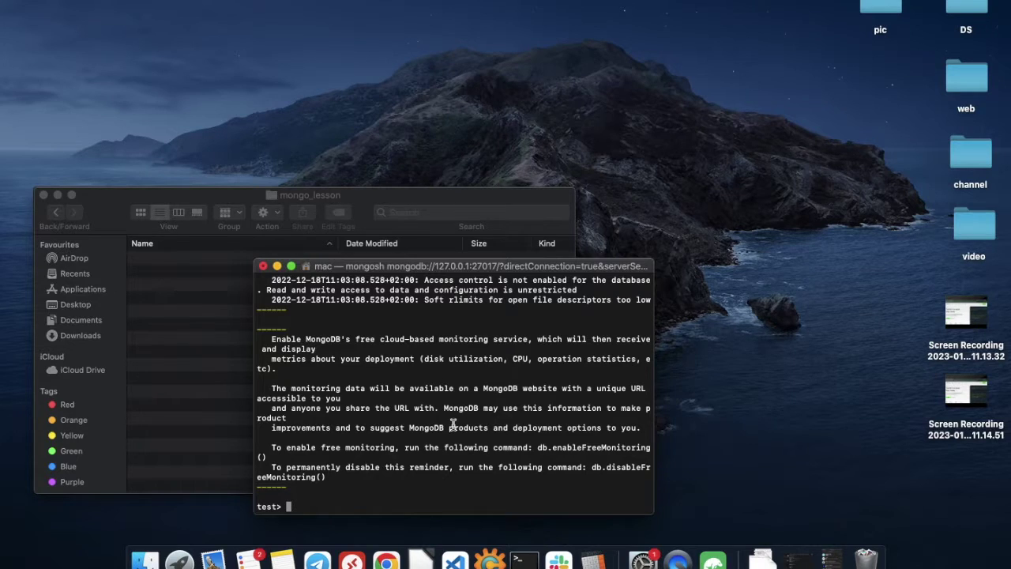
- Switch to Chrome, search for "mongodb show databases" and open the TecAdmin article on it
{"action": "key", "text": "super+Tab"}
{"action": "key", "text": "super+Tab"}
{"action": "type", "text": "mon"}
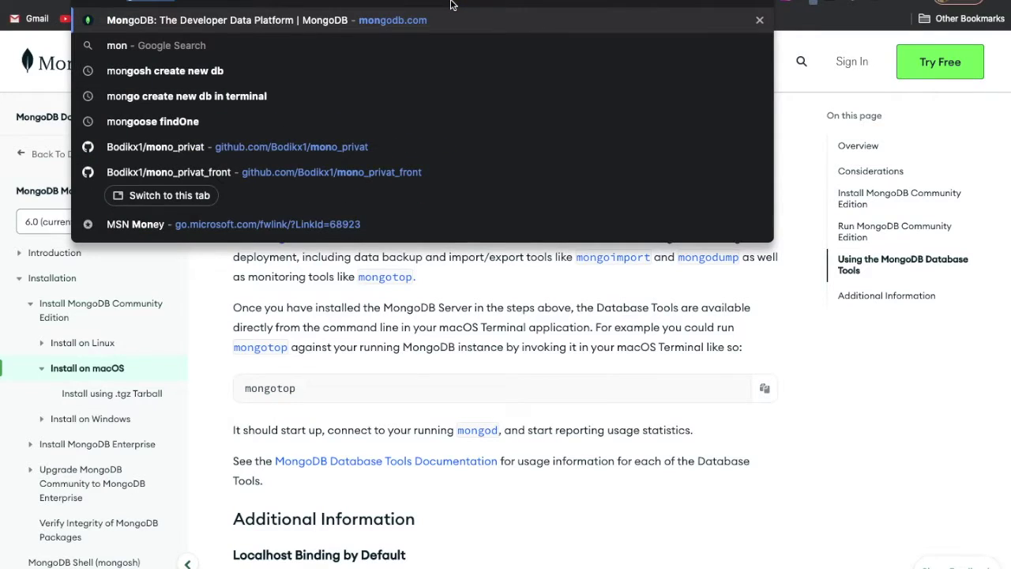
{"action": "type", "text": "gosh sh"}
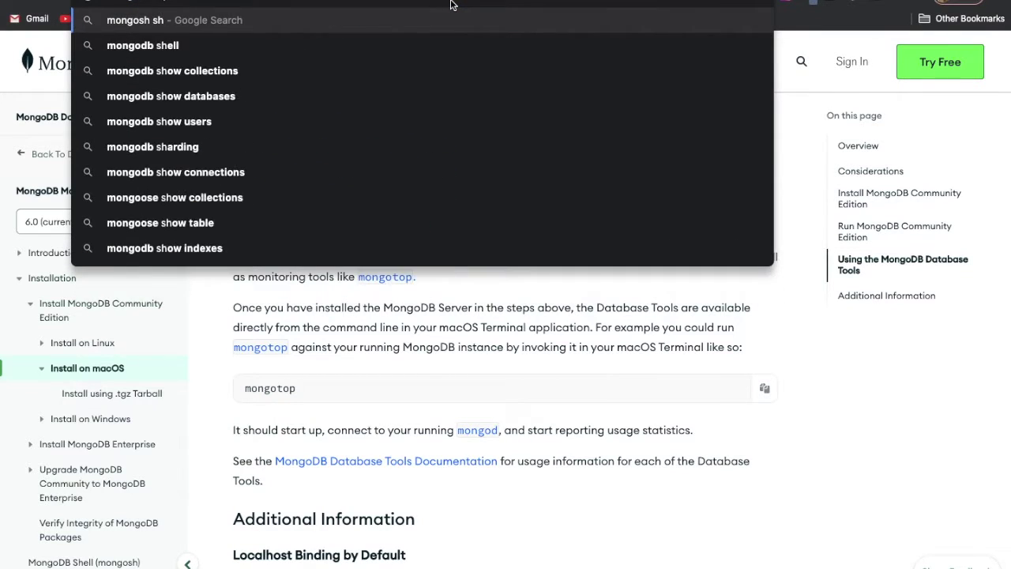
{"action": "type", "text": "ow"}
{"action": "key", "text": "Down"}
{"action": "key", "text": "Down"}
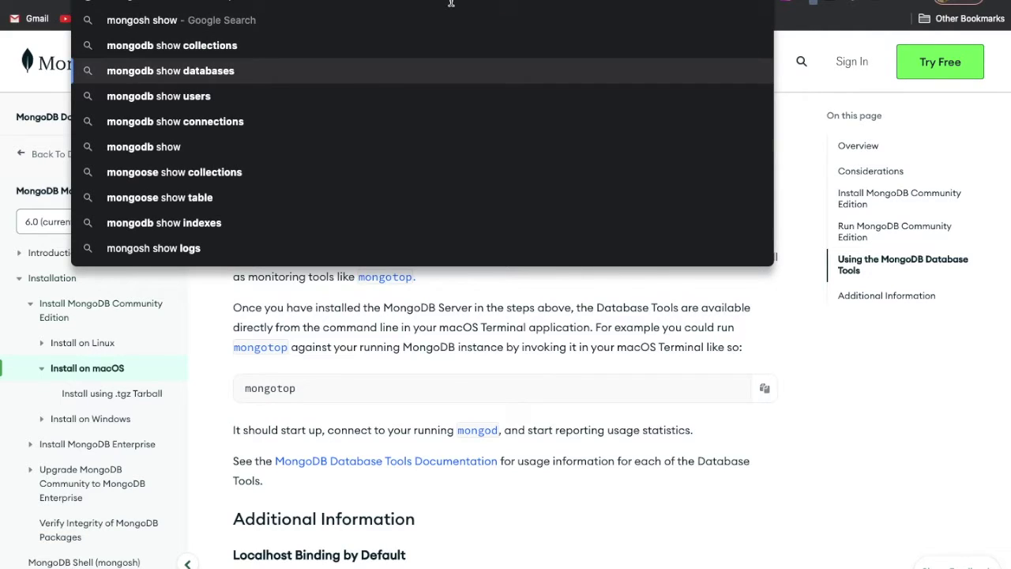
{"action": "key", "text": "Return"}
{"action": "scroll", "coordinate": [539, 208], "scroll_direction": "down", "scroll_amount": 3}
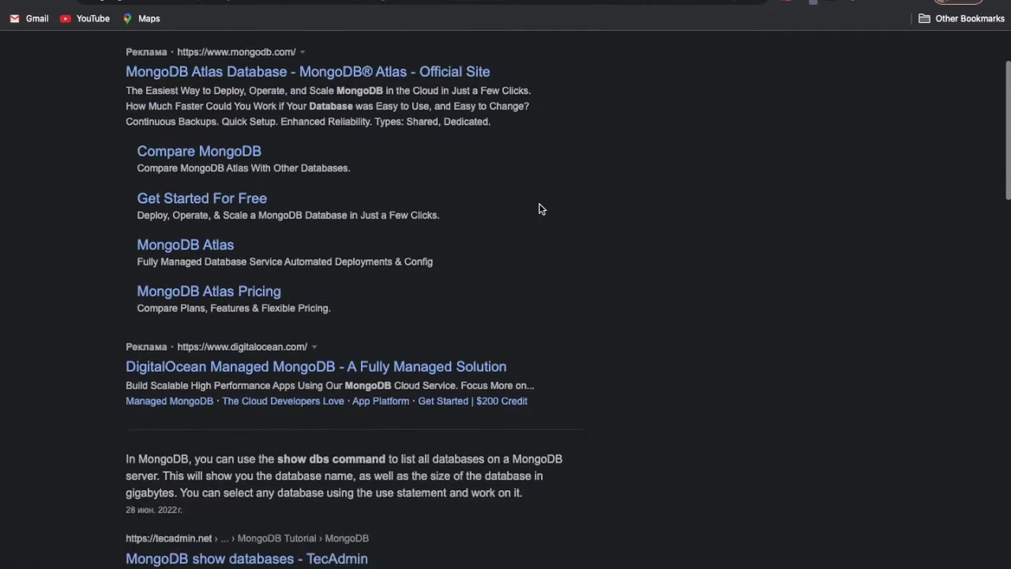
{"action": "scroll", "coordinate": [540, 210], "scroll_direction": "down", "scroll_amount": 2}
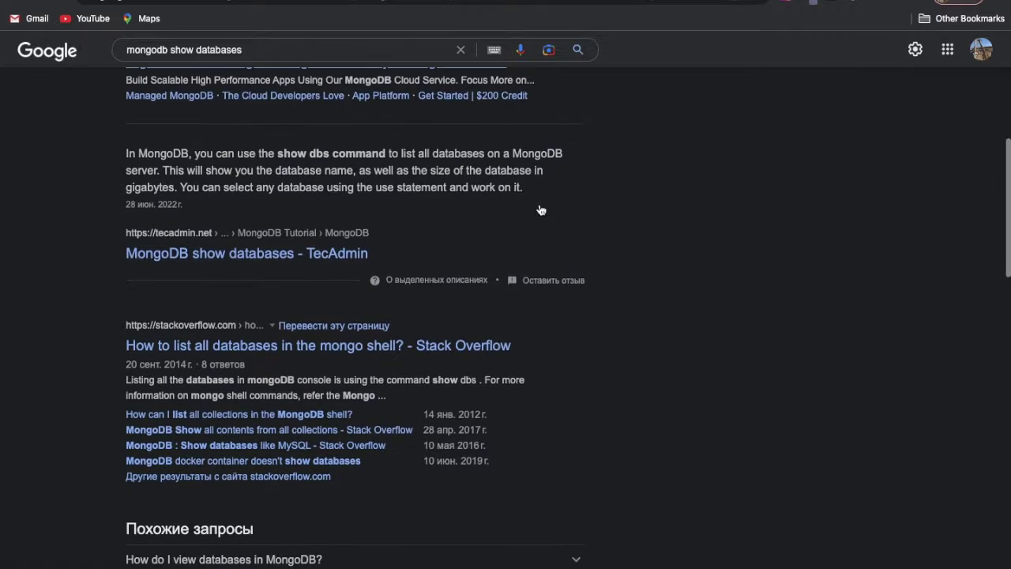
{"action": "left_click", "coordinate": [344, 253]}
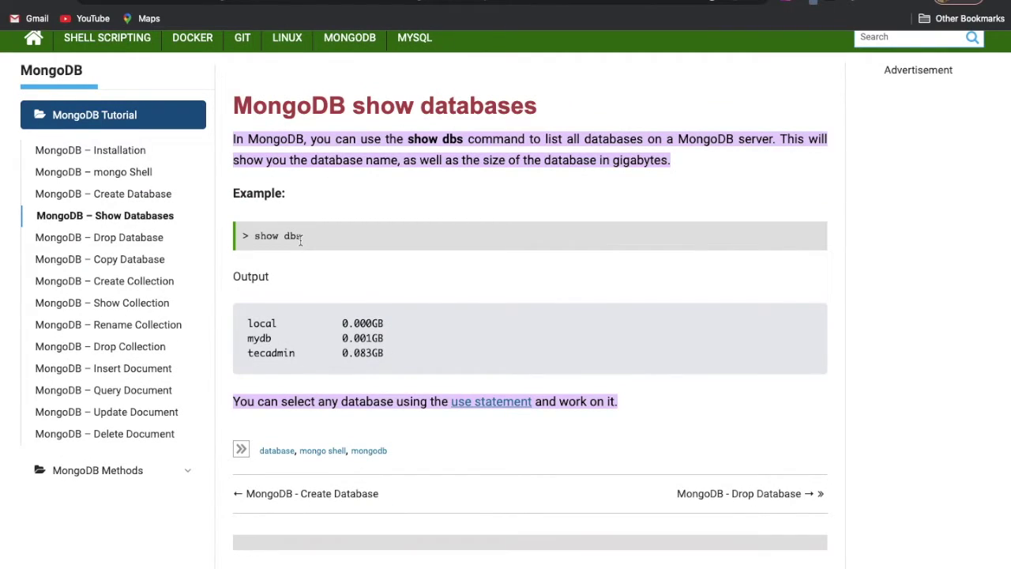
- Back in Terminal, run show dbs in the MongoDB shell and look over the listed test and banking databases
{"action": "key", "text": "super+Tab"}
{"action": "type", "text": "sho"}
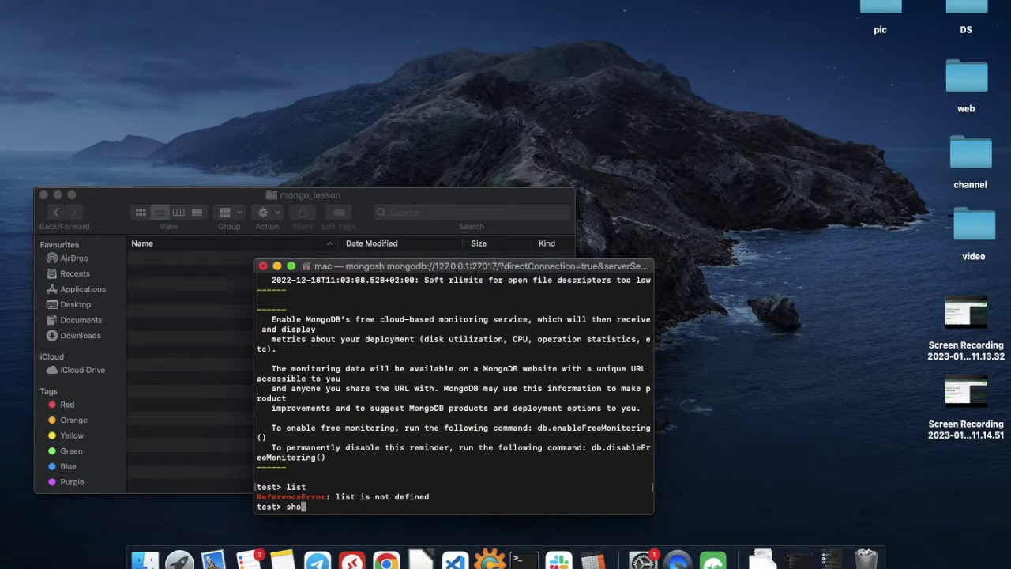
{"action": "type", "text": "w dbs"}
{"action": "key", "text": "Return"}
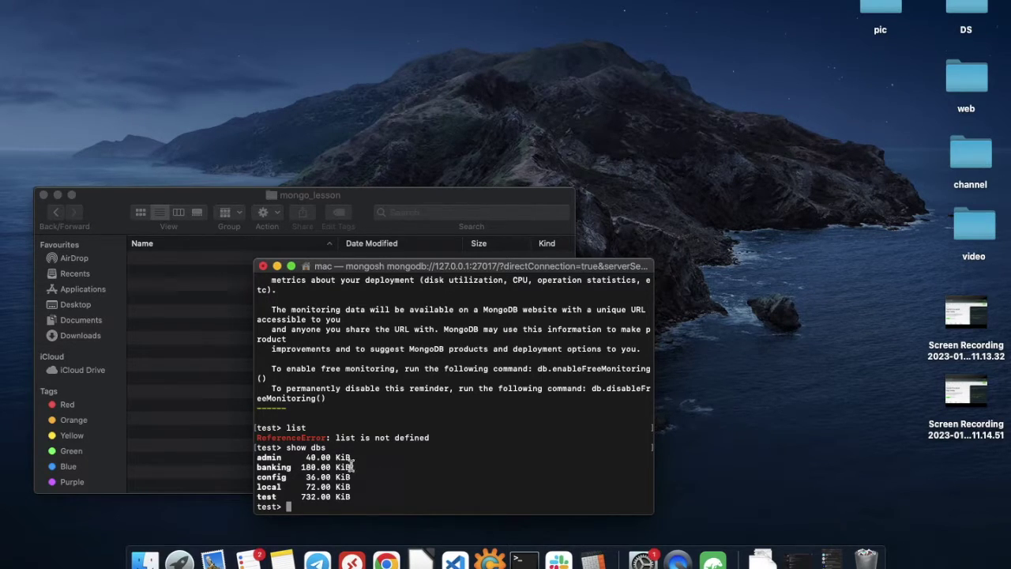
{"action": "double_click", "coordinate": [267, 496]}
{"action": "double_click", "coordinate": [272, 466]}
{"action": "left_click", "coordinate": [359, 467]}
- Switch to Chrome, open TecAdmin's MongoDB Create Database tutorial and read the syntax for creating a database
{"action": "left_click", "coordinate": [386, 561]}
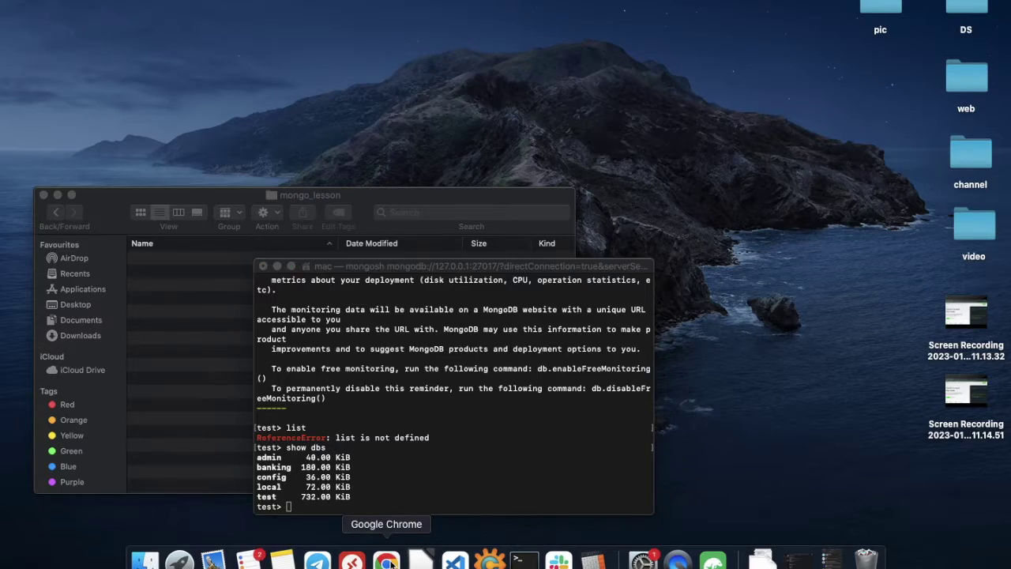
{"action": "scroll", "coordinate": [464, 309], "scroll_direction": "down", "scroll_amount": 1}
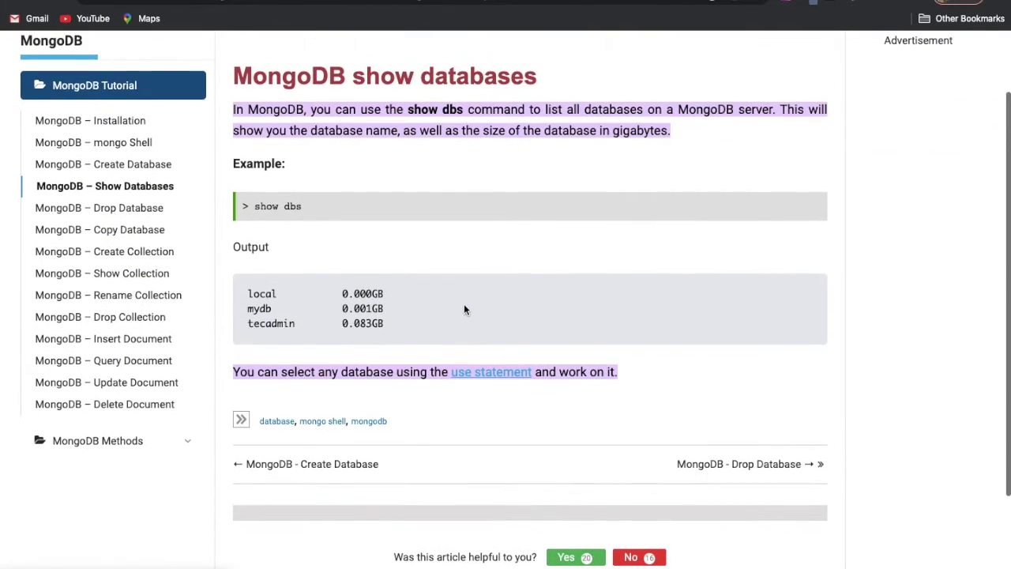
{"action": "left_click", "coordinate": [137, 170]}
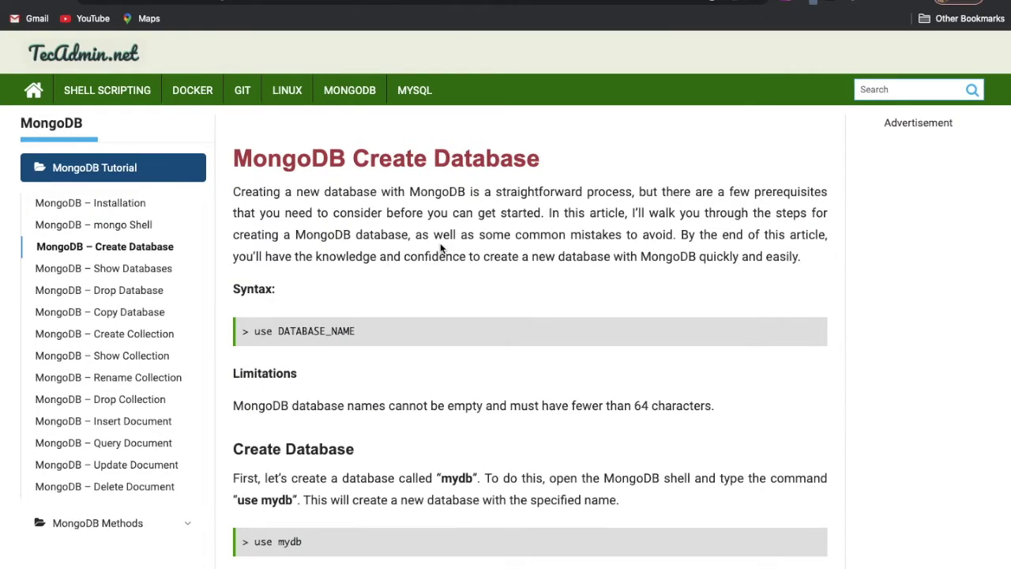
{"action": "scroll", "coordinate": [440, 245], "scroll_direction": "down", "scroll_amount": 2}
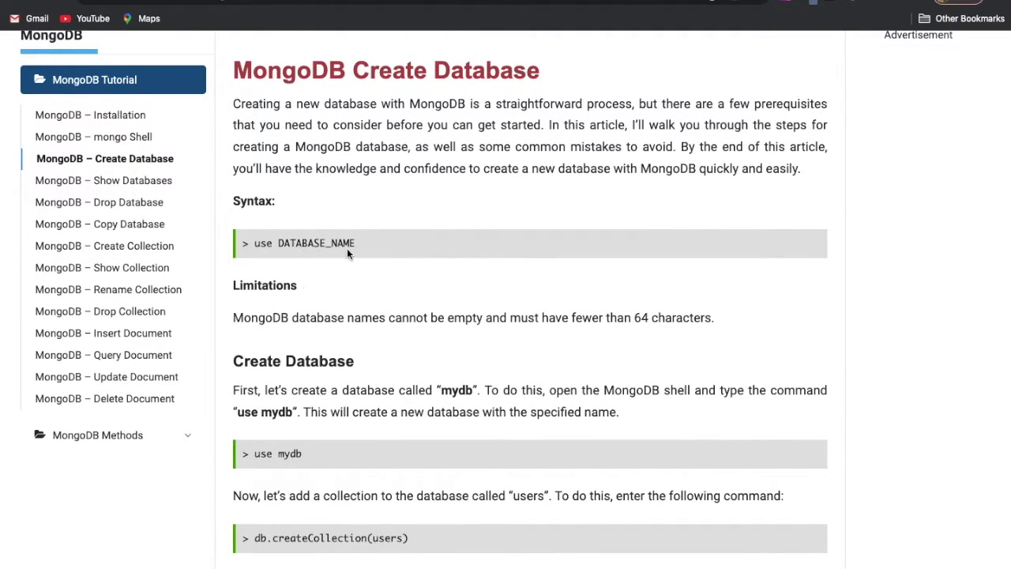
- Return to Terminal and switch the MongoDB shell to a new database named test2
{"action": "key", "text": "super+Tab"}
{"action": "type", "text": "use "}
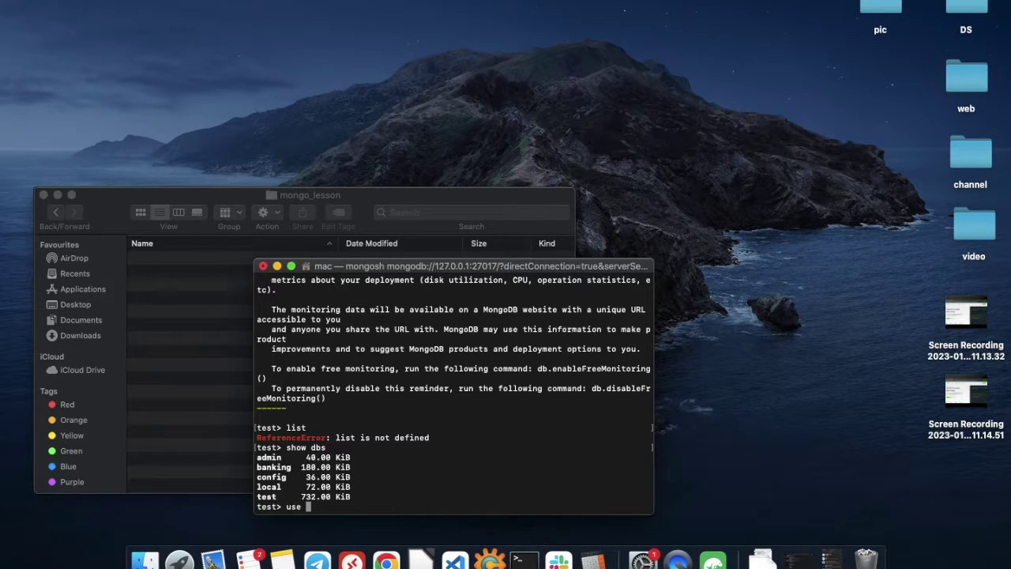
{"action": "type", "text": "test2"}
{"action": "key", "text": "Return"}
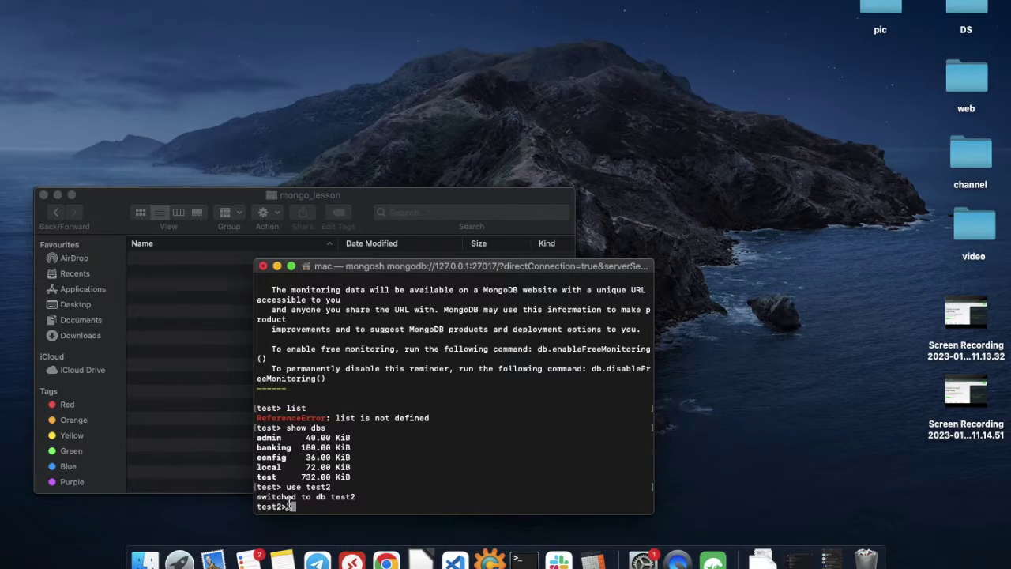
- Run show dbs again in the MongoDB shell and check the database list for test2
{"action": "key", "text": "Up"}
{"action": "key", "text": "Up"}
{"action": "key", "text": "Return"}
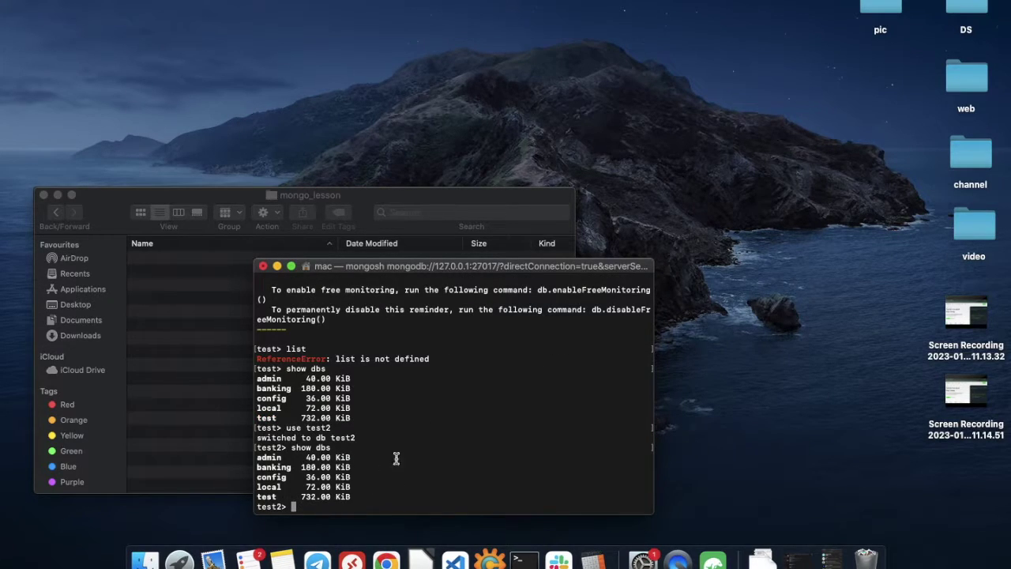
{"action": "scroll", "coordinate": [467, 403], "scroll_direction": "up", "scroll_amount": 5}
{"action": "scroll", "coordinate": [480, 409], "scroll_direction": "down", "scroll_amount": 5}
- Exit the MongoDB shell, clear the terminal output and close the Terminal window
{"action": "key", "text": "ctrl+c"}
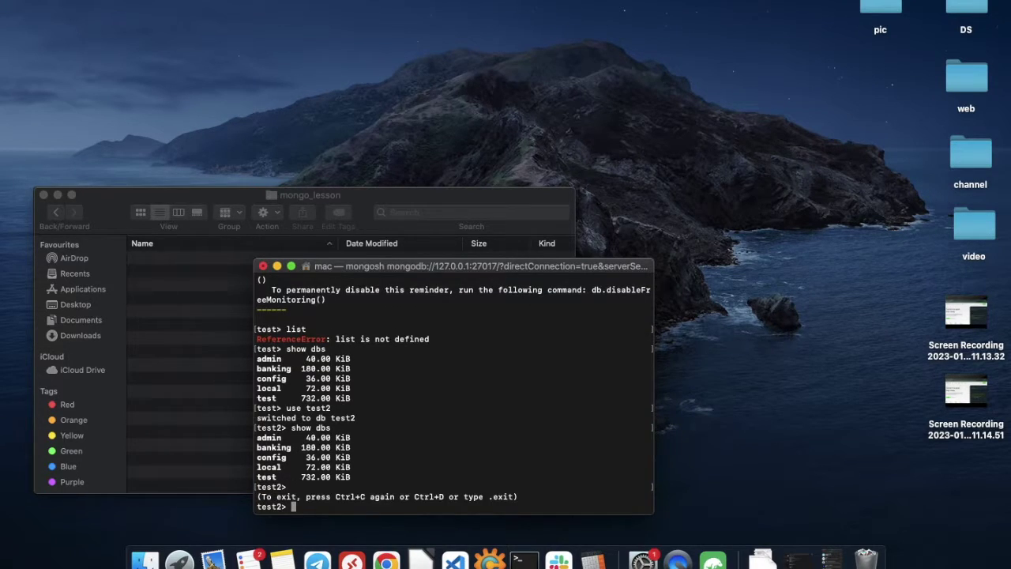
{"action": "key", "text": "ctrl+c"}
{"action": "type", "text": "clear"}
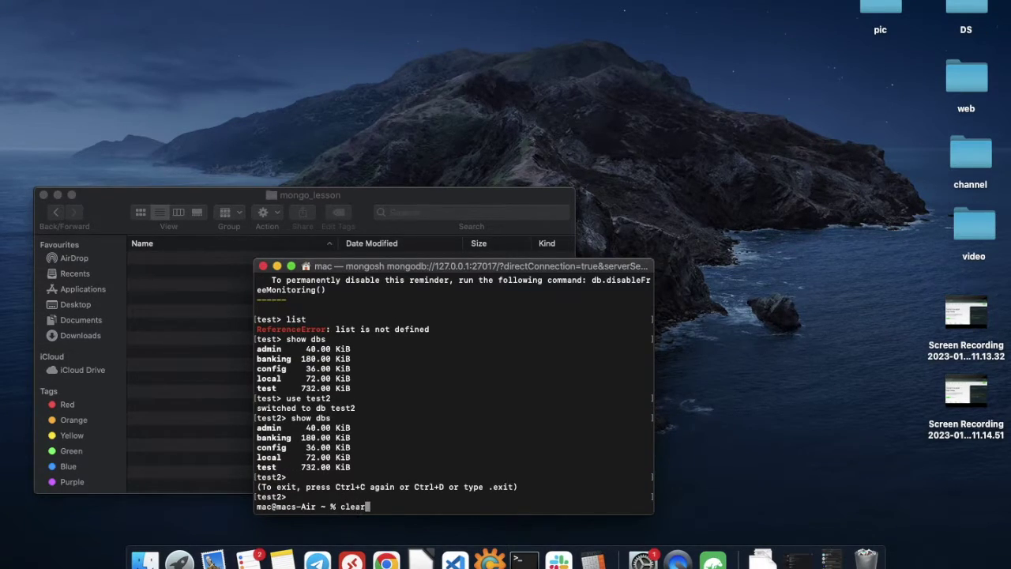
{"action": "key", "text": "Return"}
{"action": "key", "text": "super+w"}
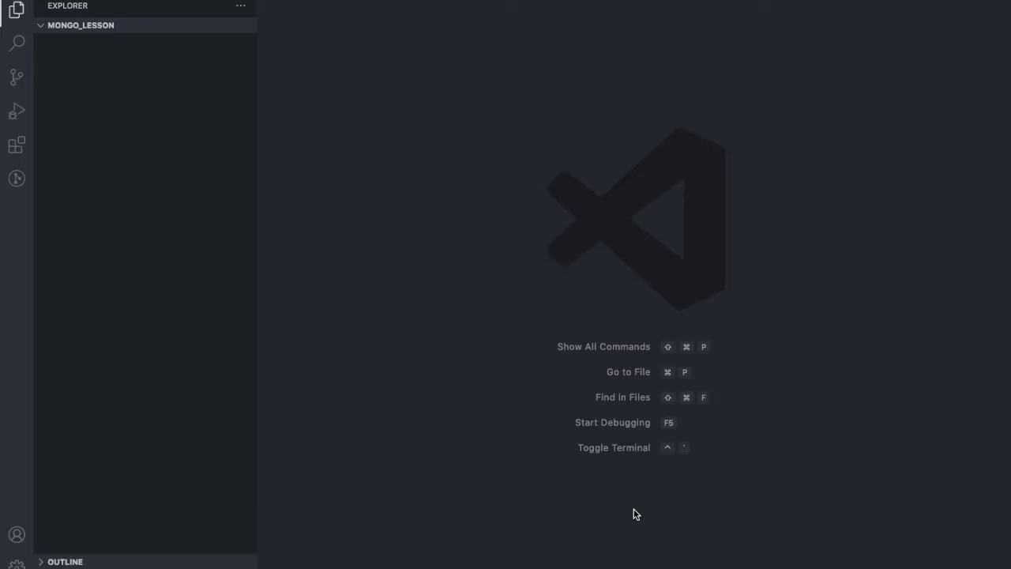
- Launch Studio 3T and connect to the saved local_dbs connection on localhost:27017
{"action": "key", "text": "F4"}
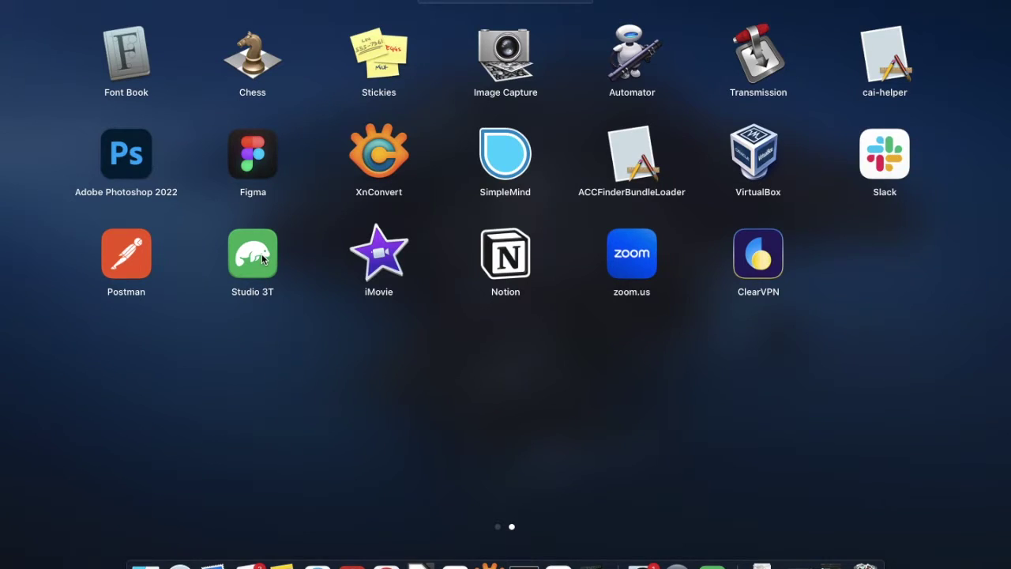
{"action": "left_click", "coordinate": [579, 271]}
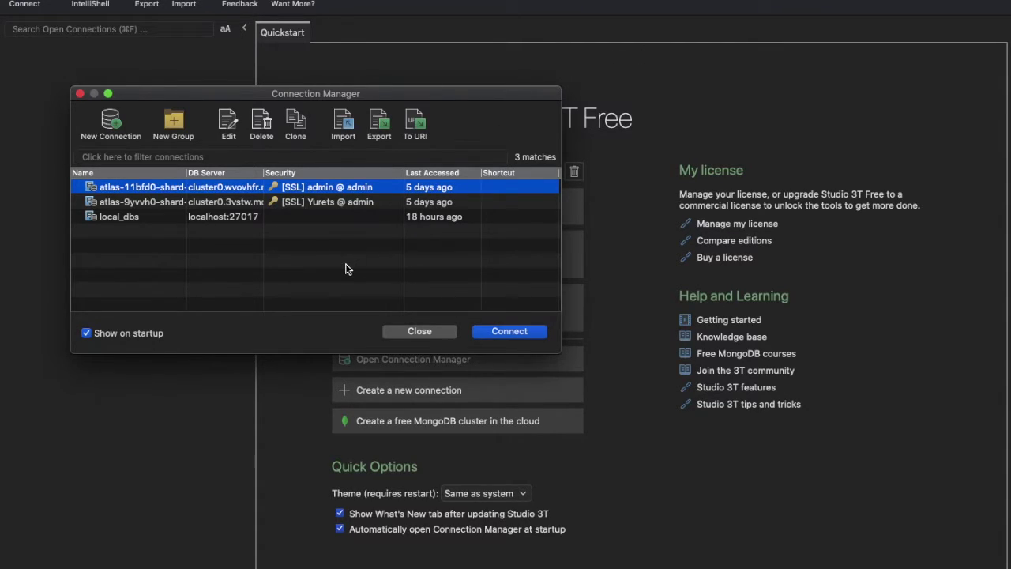
{"action": "left_click", "coordinate": [193, 221]}
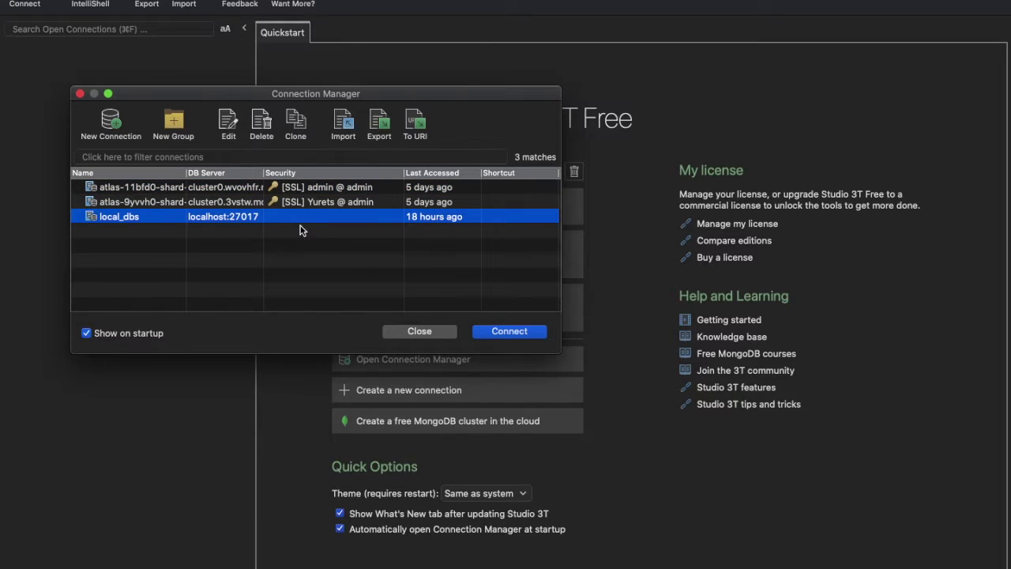
{"action": "left_click", "coordinate": [521, 333]}
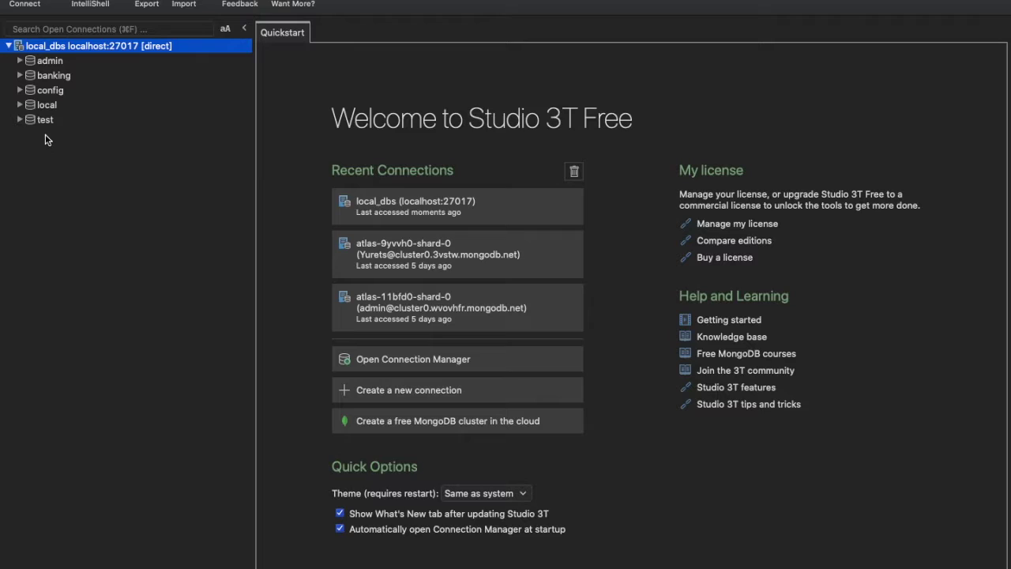
- Expand the test database's collections and open tokens in IntelliShell to look over its documents
{"action": "left_click", "coordinate": [22, 120]}
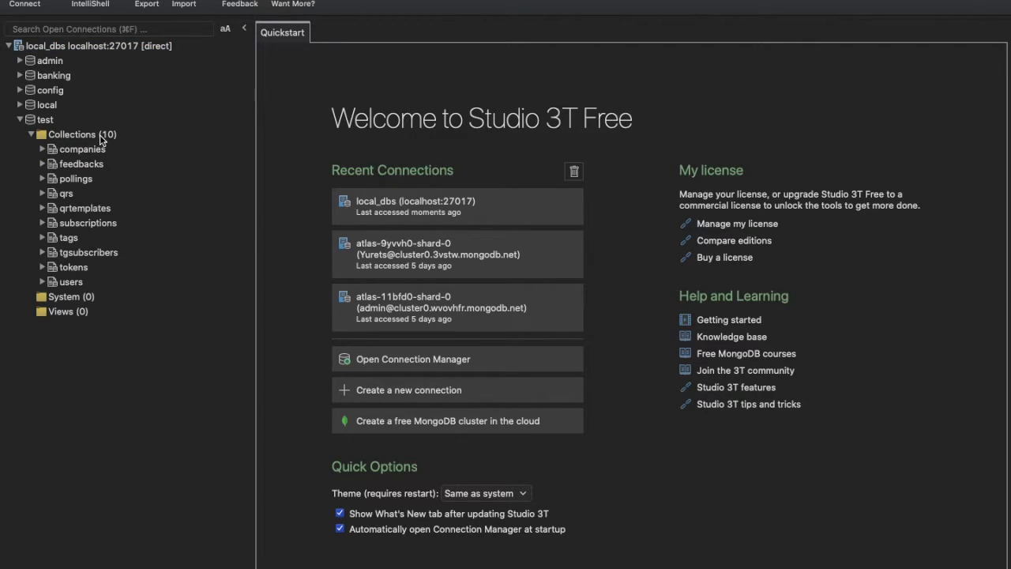
{"action": "left_click", "coordinate": [73, 268]}
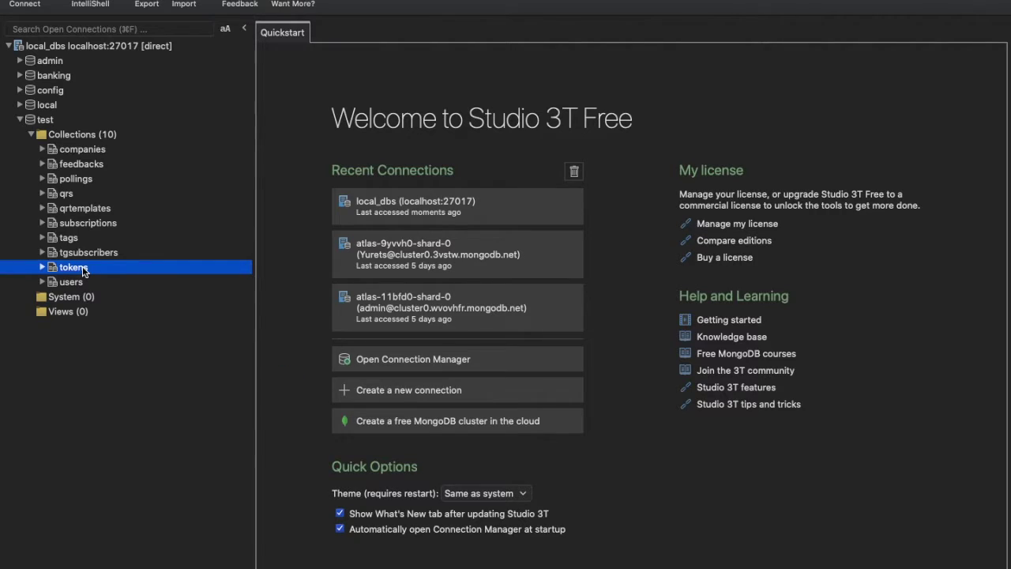
{"action": "key", "text": "super+l"}
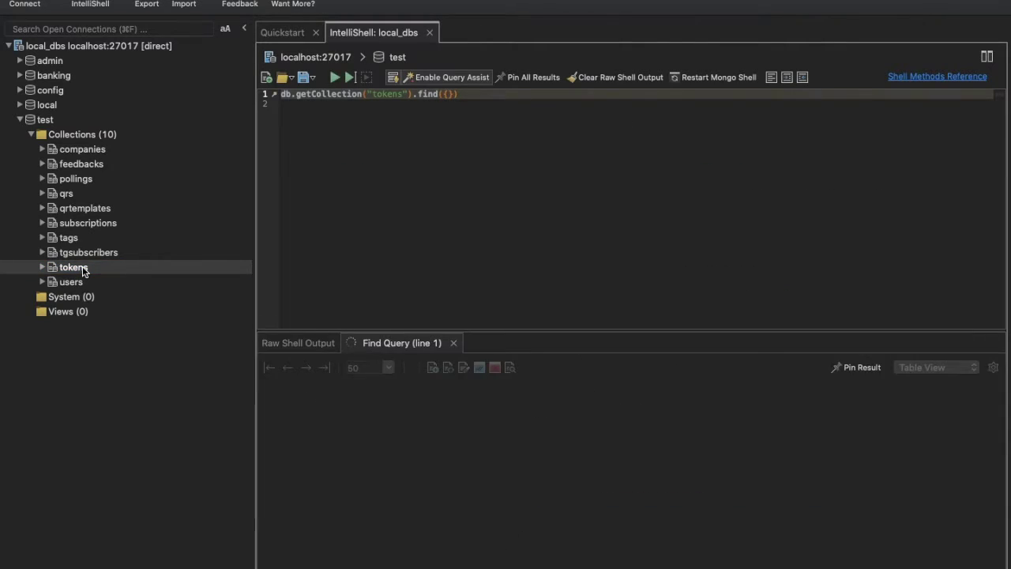
{"action": "left_click", "coordinate": [325, 448]}
{"action": "left_click", "coordinate": [329, 492]}
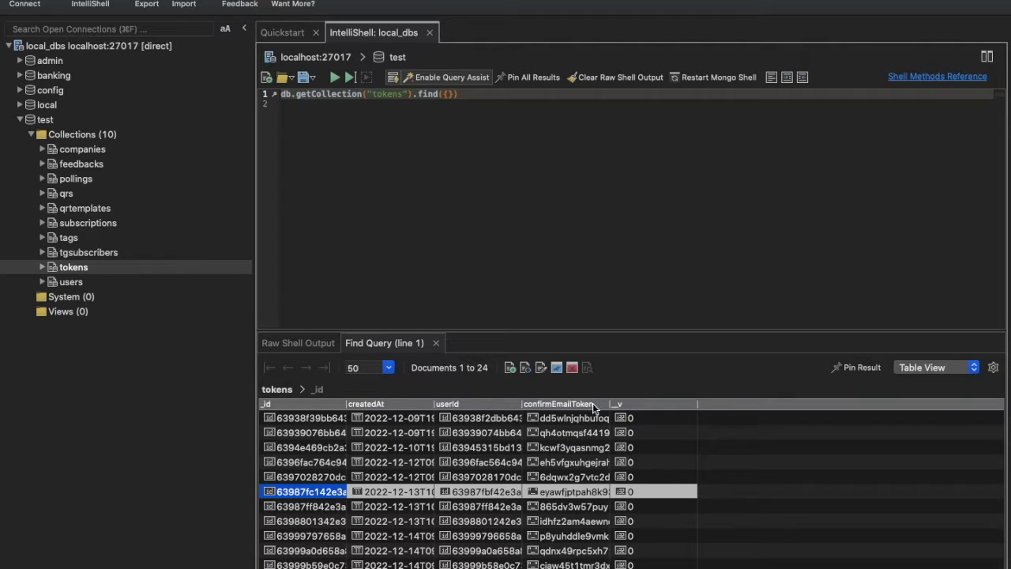
- View the second tokens document in the Document JSON Editor and close the editor without changes
{"action": "left_click", "coordinate": [401, 434]}
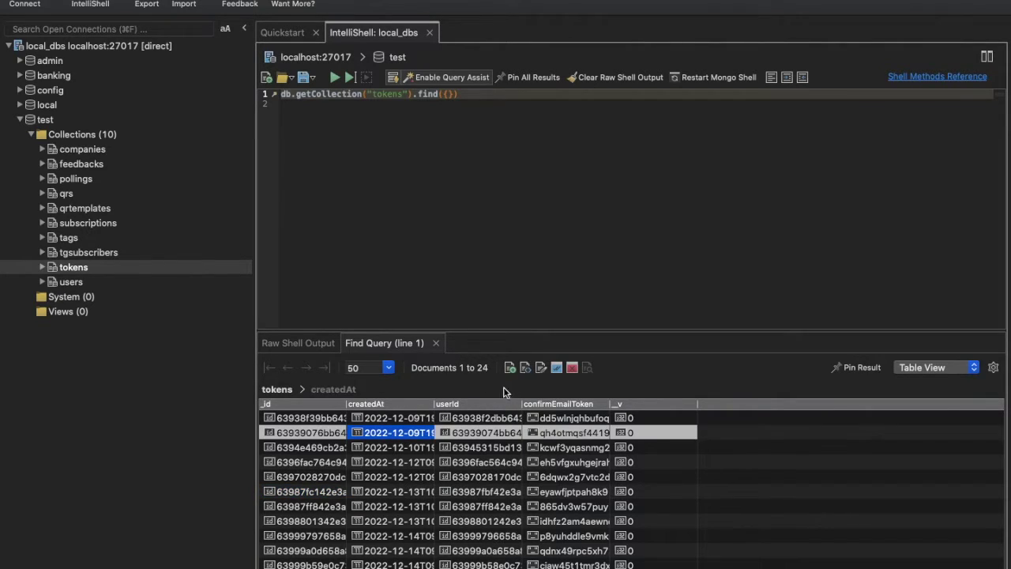
{"action": "left_click", "coordinate": [540, 368]}
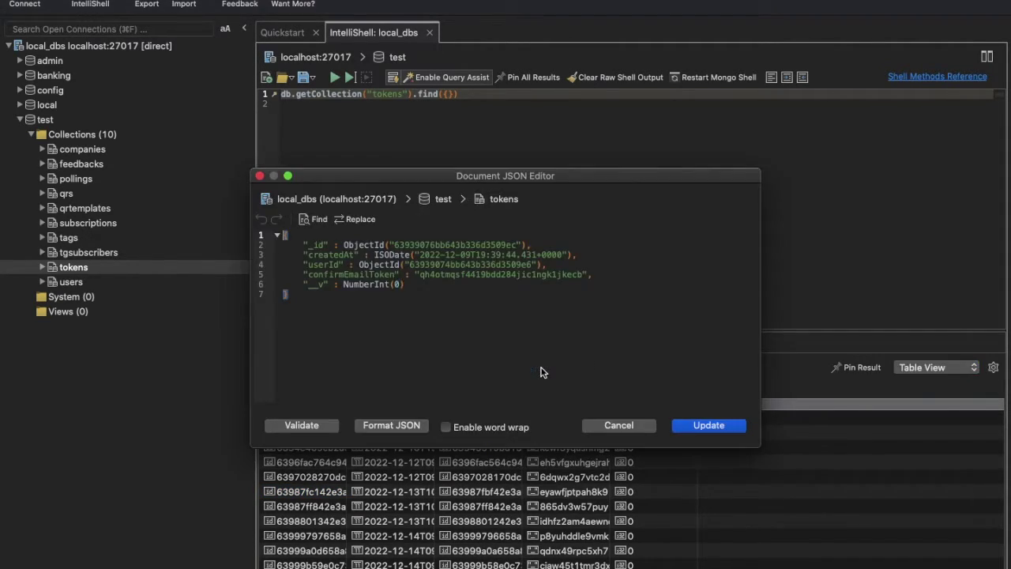
{"action": "left_click", "coordinate": [619, 425]}
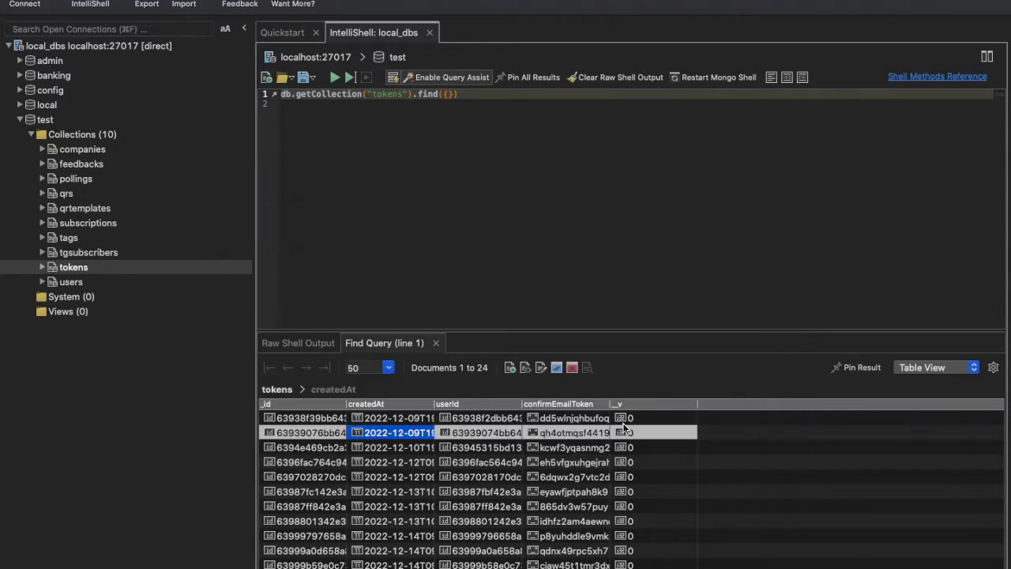
- Remove the selected second document from the tokens collection
{"action": "left_click", "coordinate": [571, 368]}
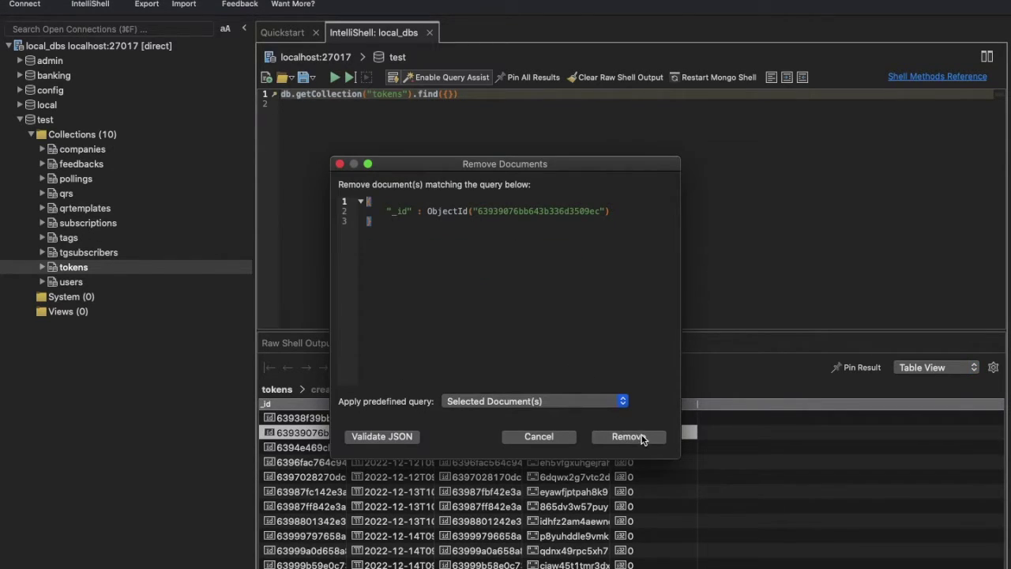
{"action": "left_click", "coordinate": [643, 437]}
{"action": "left_click", "coordinate": [687, 319]}
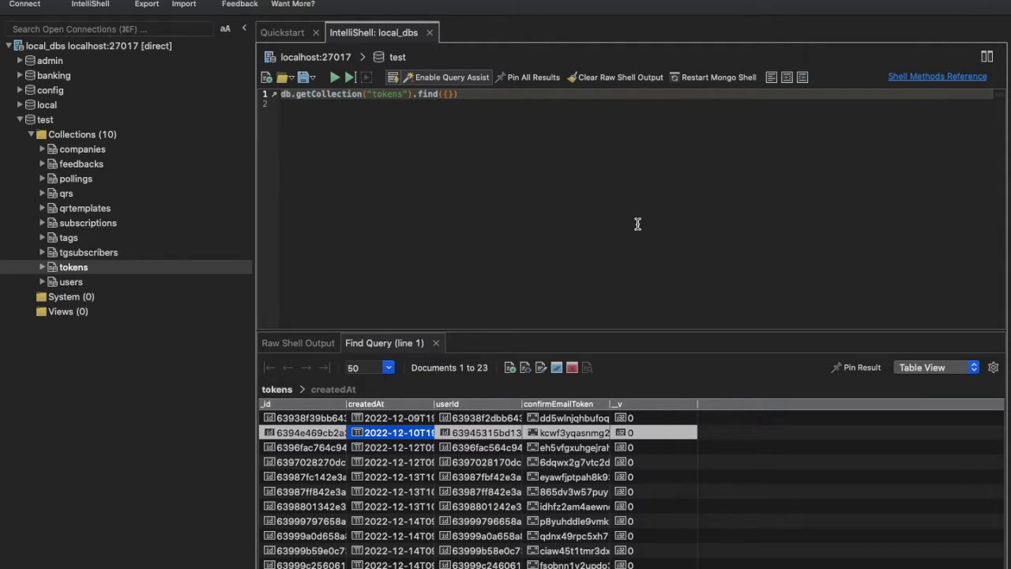
- Switch to Chrome, go to mongodb.com and open the Network Access page of the Atlas project
{"action": "key", "text": "super+Tab"}
{"action": "key", "text": "super+Tab"}
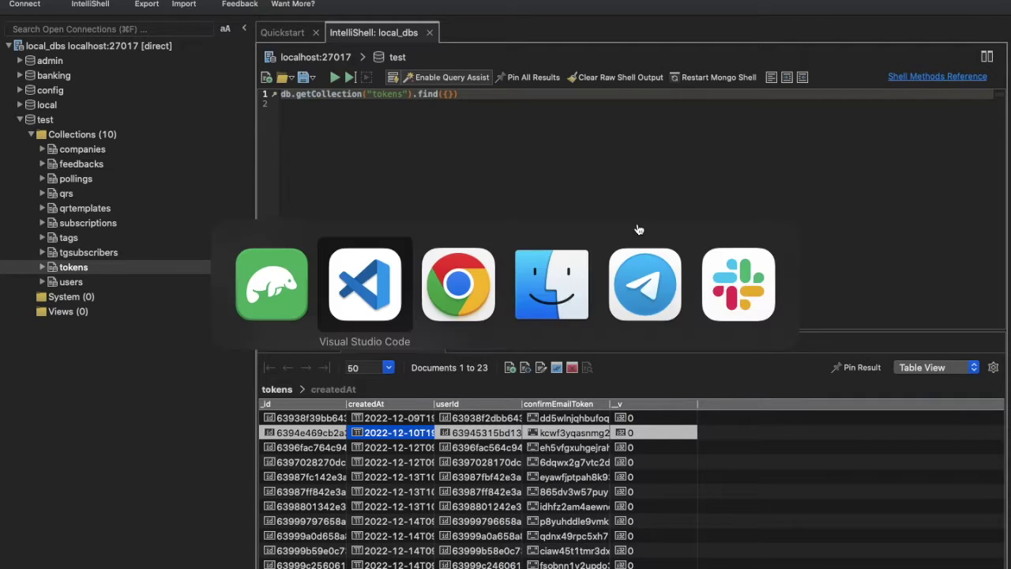
{"action": "type", "text": "mongodb.com"}
{"action": "key", "text": "Return"}
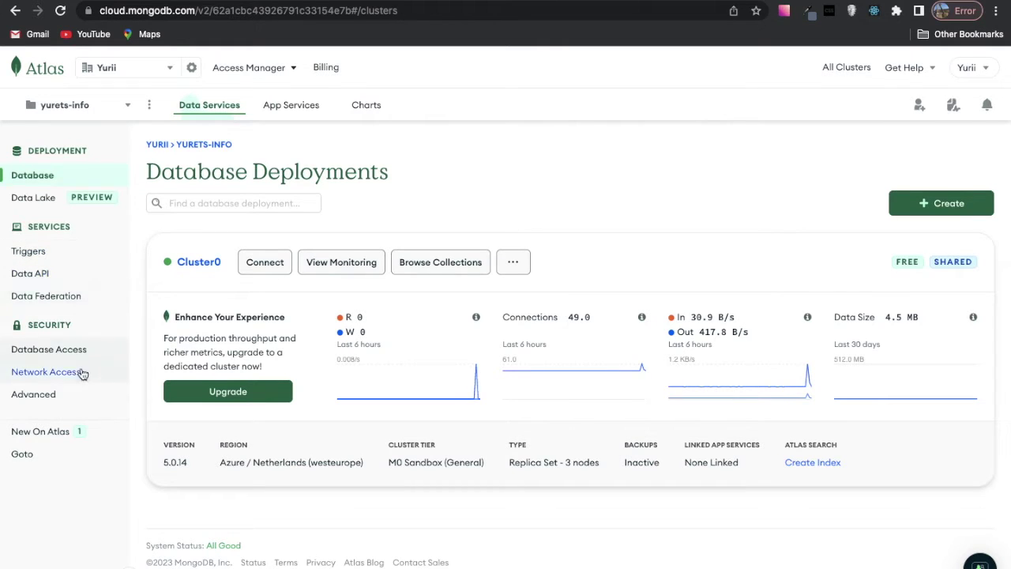
{"action": "left_click", "coordinate": [73, 377]}
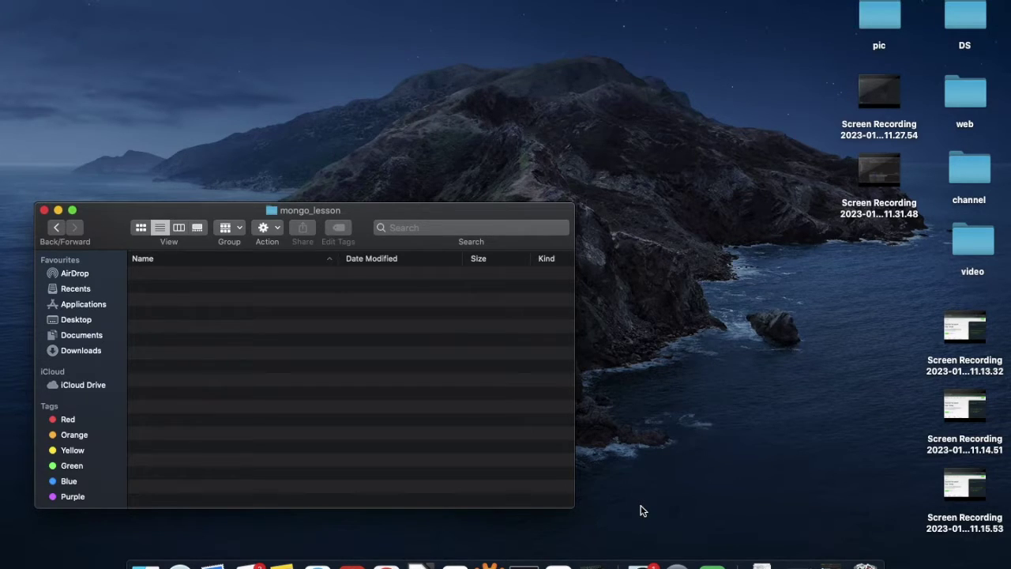
- Launch the Postman application
{"action": "key", "text": "F4"}
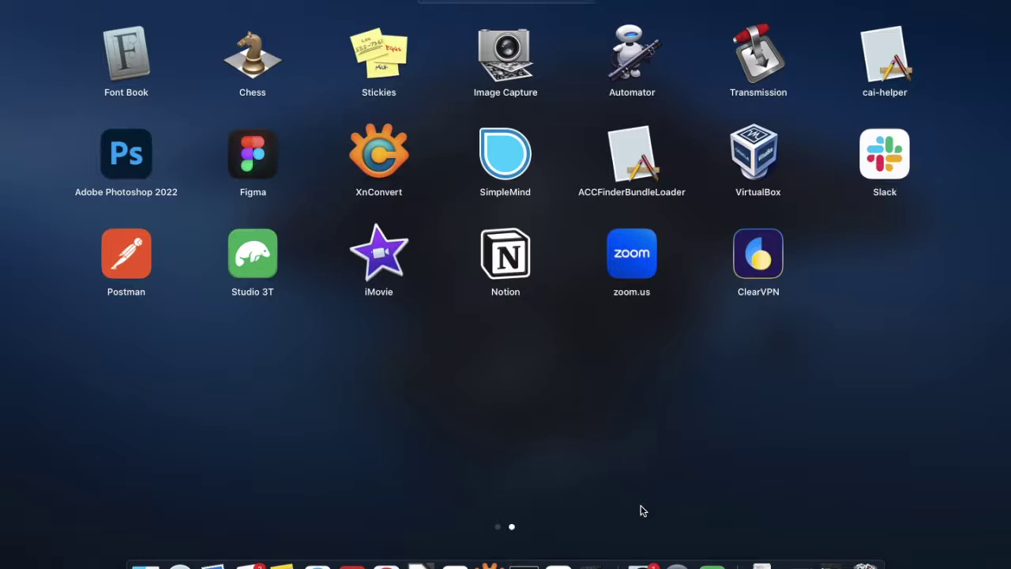
{"action": "left_click", "coordinate": [133, 264]}
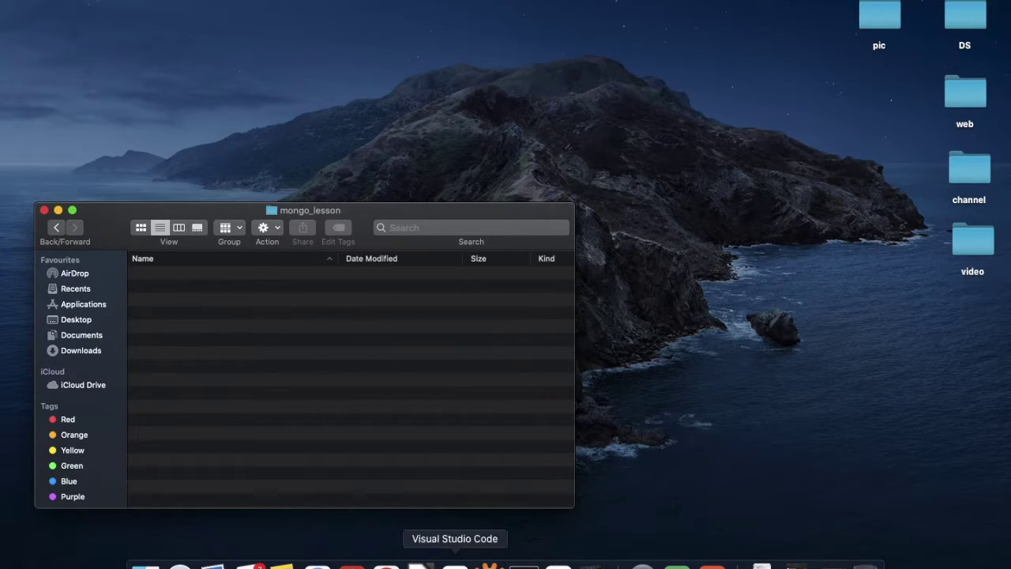
- Switch to Visual Studio Code and initialize the mongo_lesson project by running npm init -y in its integrated terminal
{"action": "left_click", "coordinate": [455, 563]}
{"action": "key", "text": "ctrl+grave"}
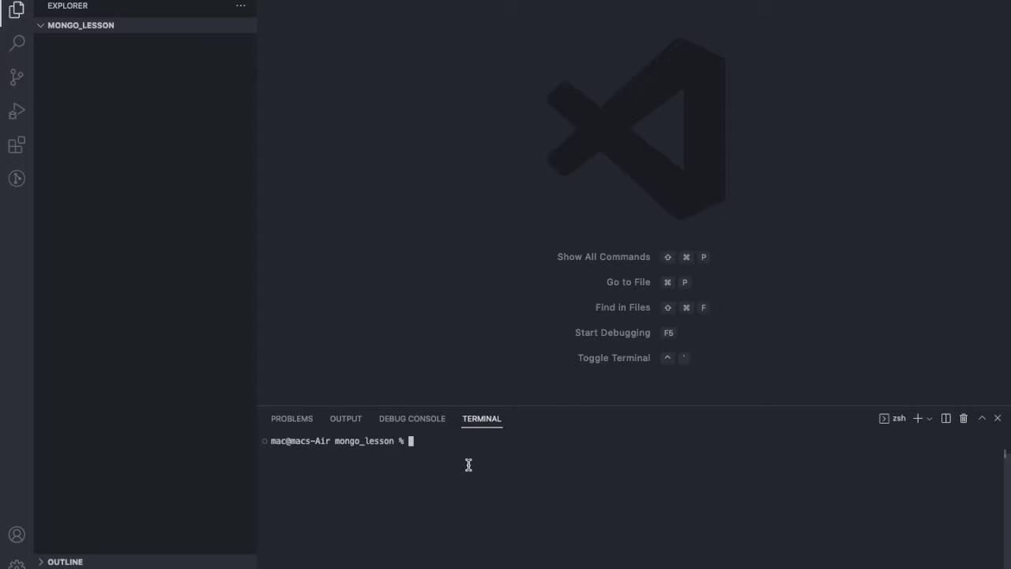
{"action": "type", "text": "npm init -y"}
{"action": "key", "text": "Return"}
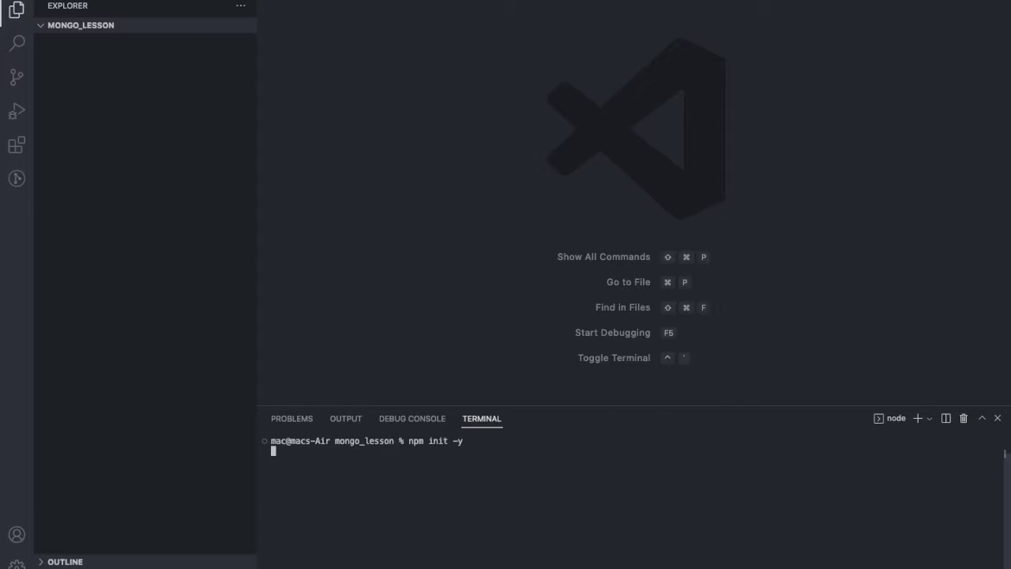
- Hide the terminal, open mongo_lesson's package.json to review its contents, and close the file
{"action": "key", "text": "ctrl+grave"}
{"action": "left_click", "coordinate": [131, 42]}
{"action": "left_click", "coordinate": [437, 206]}
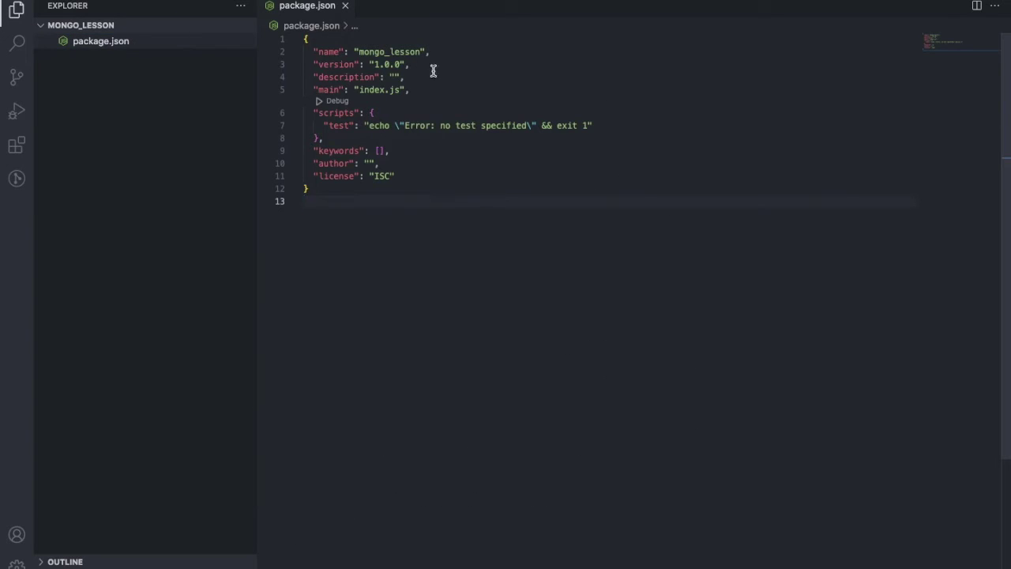
{"action": "key", "text": "super+w"}
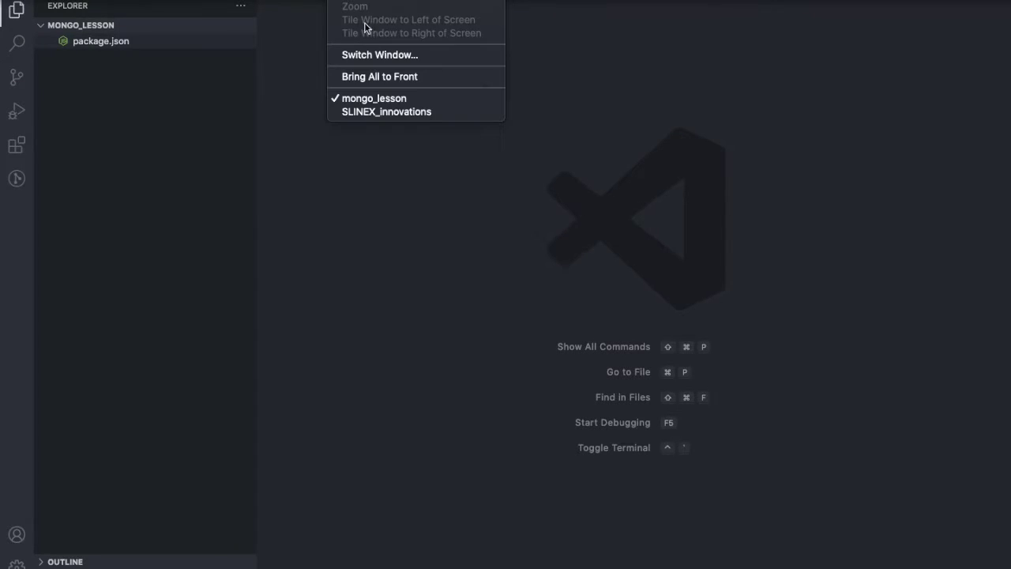
- Copy tsconfig.json from the SLINEX_innovations project into mongo_lesson and close the opened copy
{"action": "left_click", "coordinate": [395, 112]}
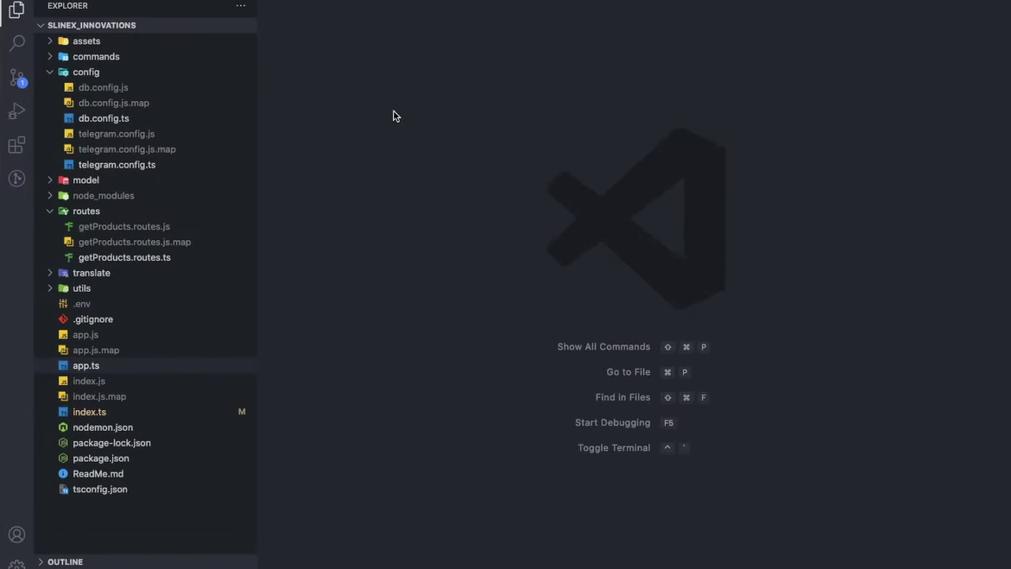
{"action": "left_click", "coordinate": [164, 491]}
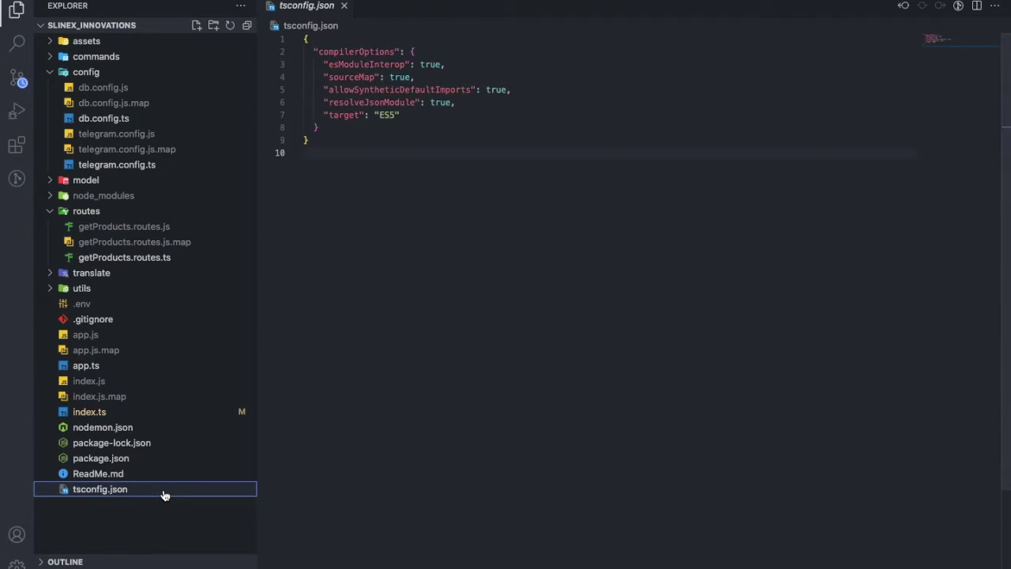
{"action": "left_click", "coordinate": [348, 6]}
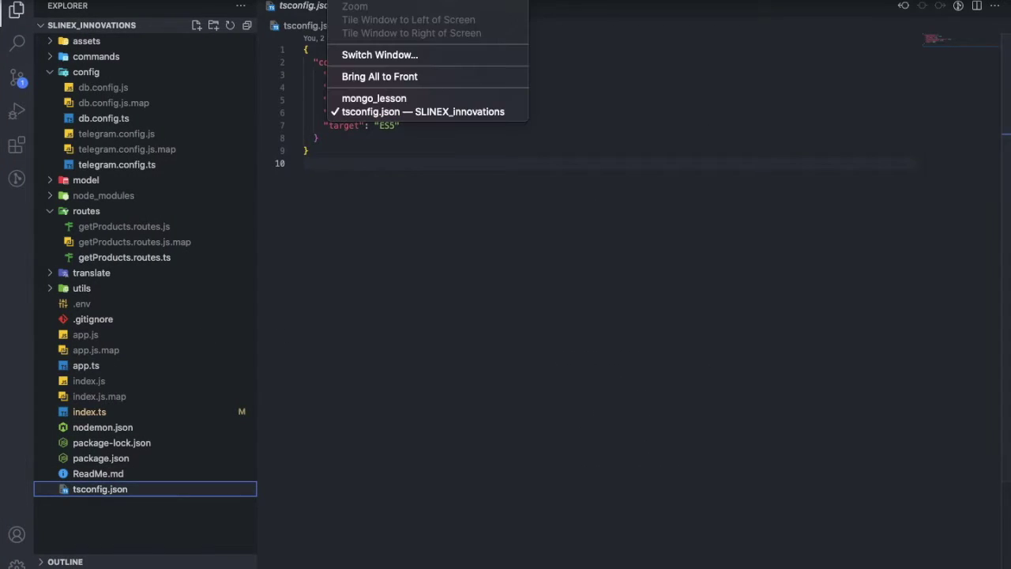
{"action": "left_click", "coordinate": [374, 98]}
{"action": "left_click", "coordinate": [176, 344]}
{"action": "key", "text": "super+v"}
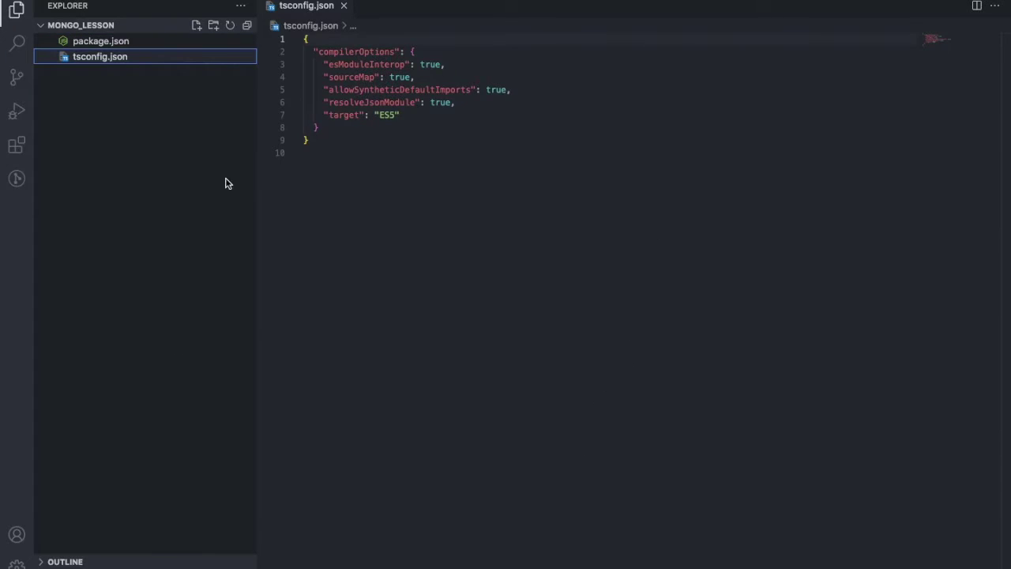
{"action": "left_click", "coordinate": [344, 6]}
- Copy nodemon.json from the SLINEX_innovations project into the mongo_lesson project
{"action": "left_click", "coordinate": [347, 6]}
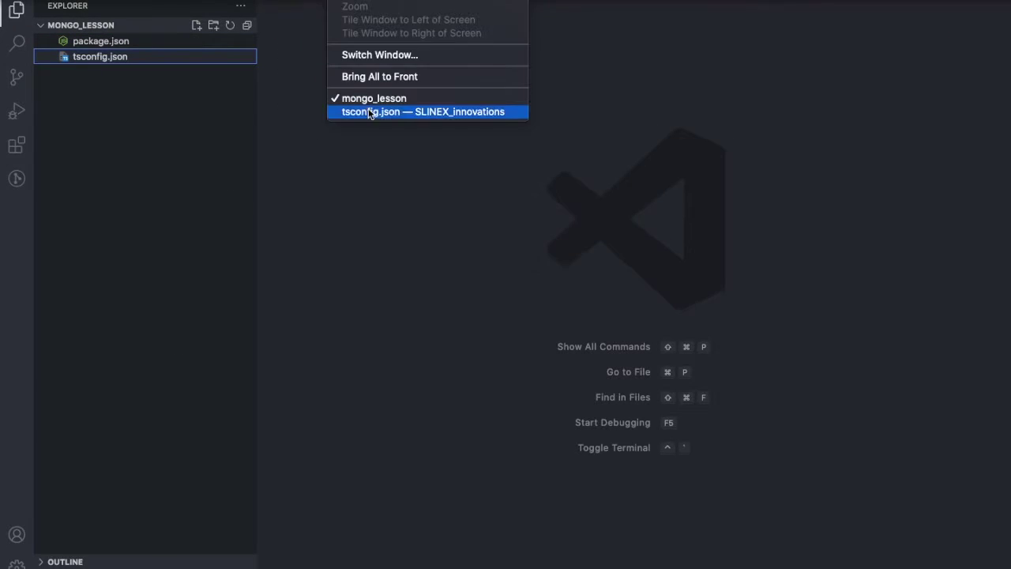
{"action": "left_click", "coordinate": [354, 109]}
{"action": "left_click", "coordinate": [157, 428]}
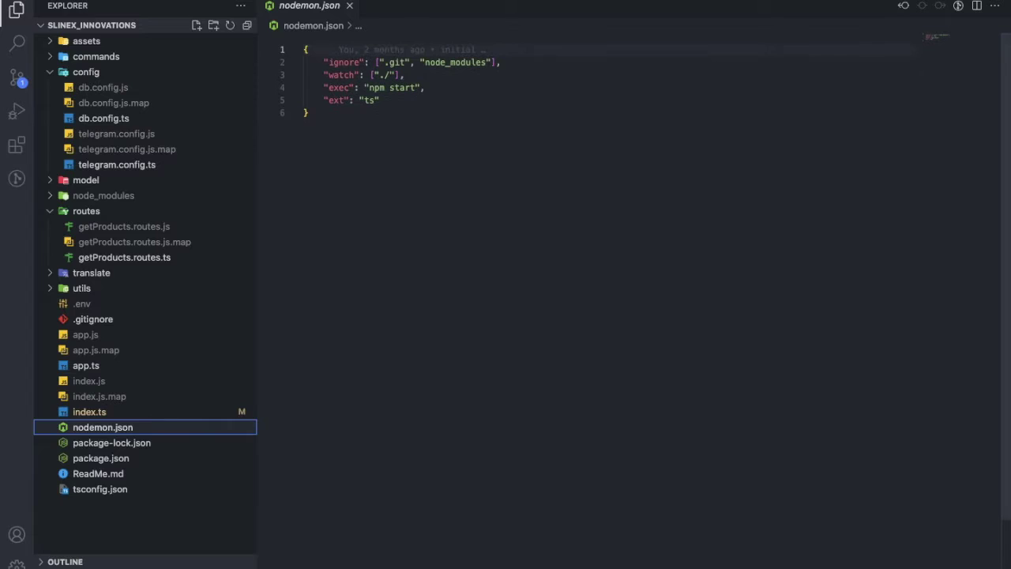
{"action": "left_click", "coordinate": [348, 0]}
{"action": "left_click", "coordinate": [367, 99]}
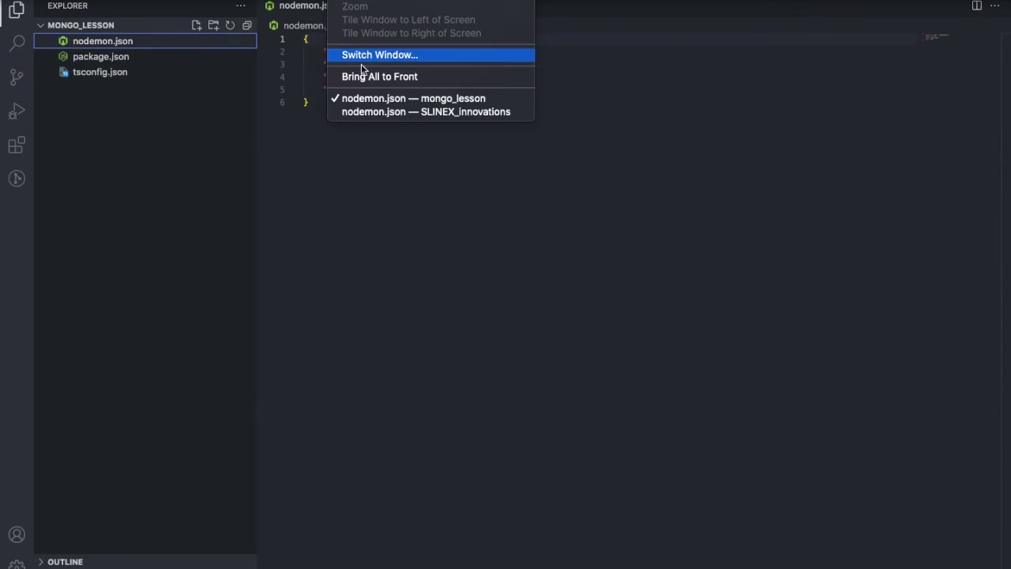
{"action": "left_click", "coordinate": [371, 98]}
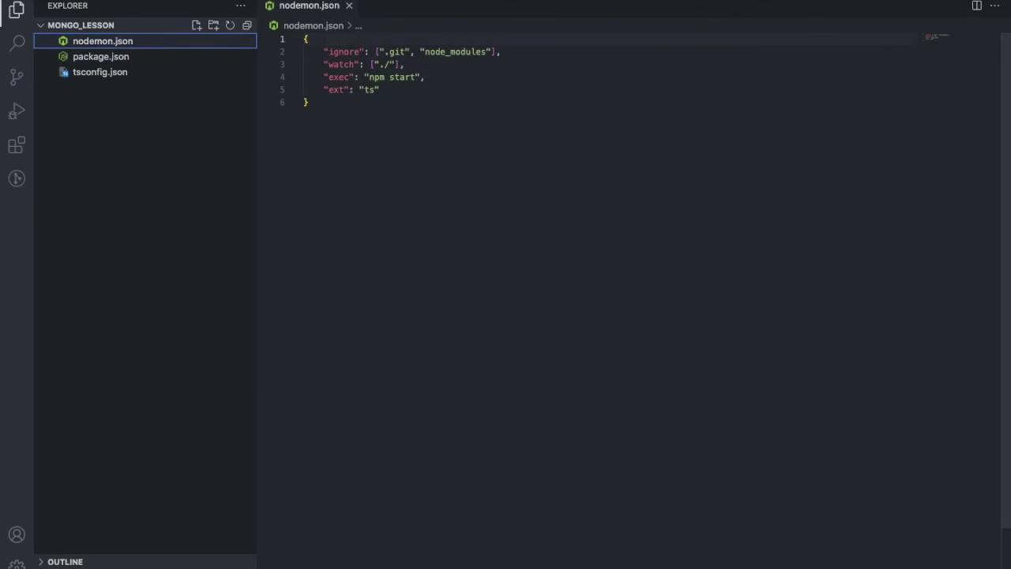
- Copy the scripts block from SLINEX_innovations' package.json over the scripts block in mongo_lesson's package.json
{"action": "left_click", "coordinate": [348, 0]}
{"action": "left_click", "coordinate": [375, 111]}
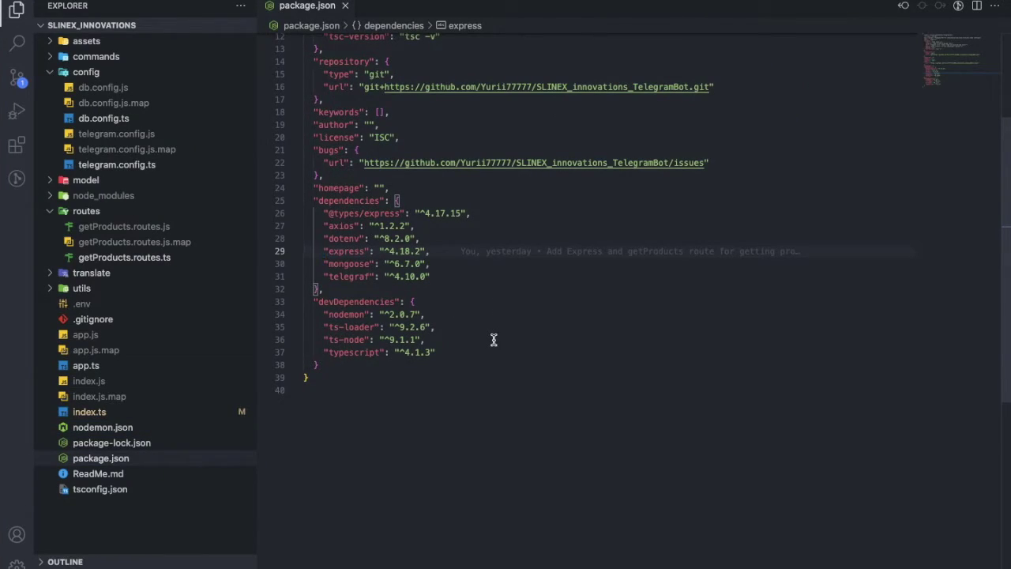
{"action": "scroll", "coordinate": [491, 339], "scroll_direction": "up", "scroll_amount": 4}
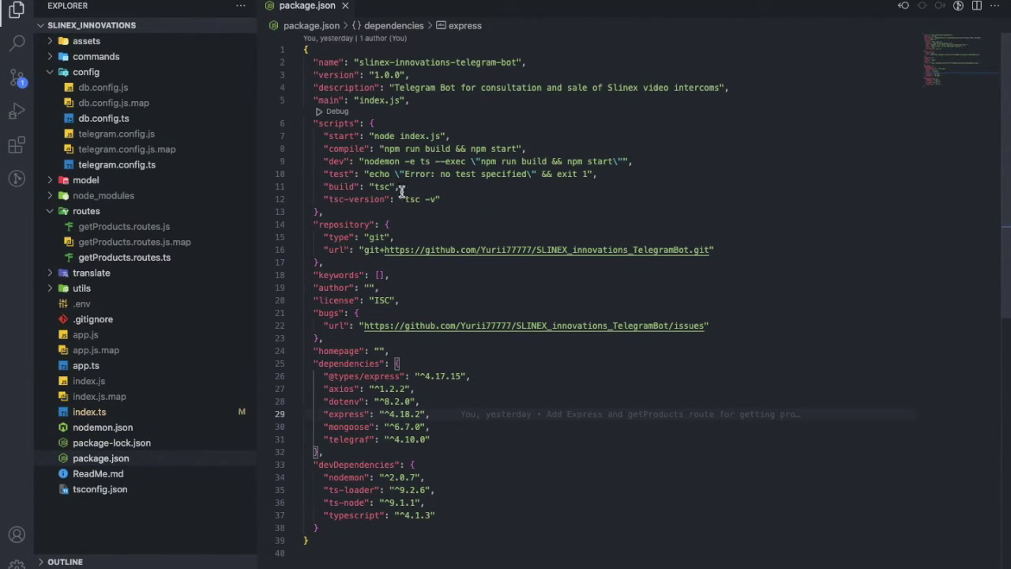
{"action": "left_click", "coordinate": [360, 210]}
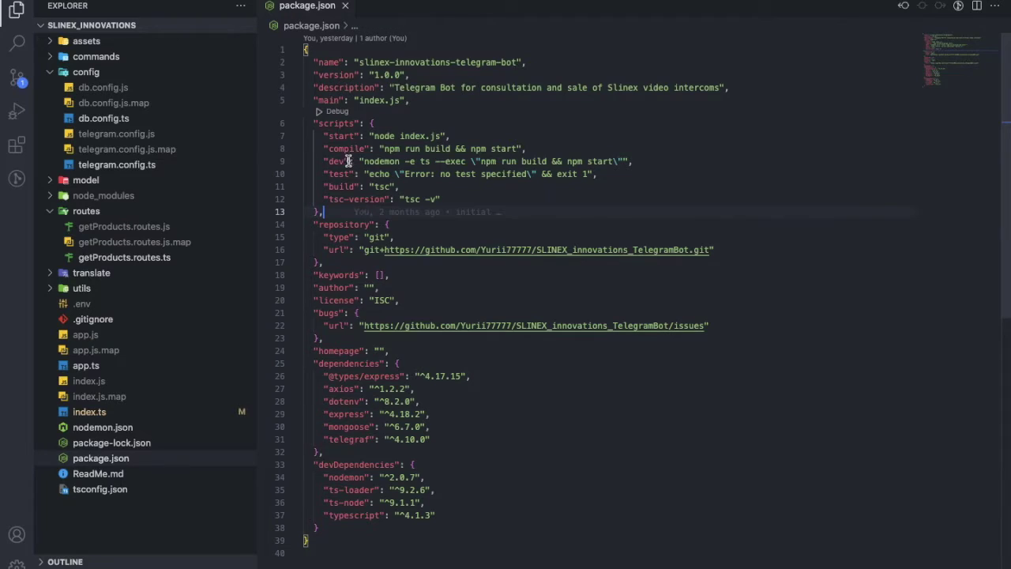
{"action": "left_click", "coordinate": [314, 123], "text": "shift"}
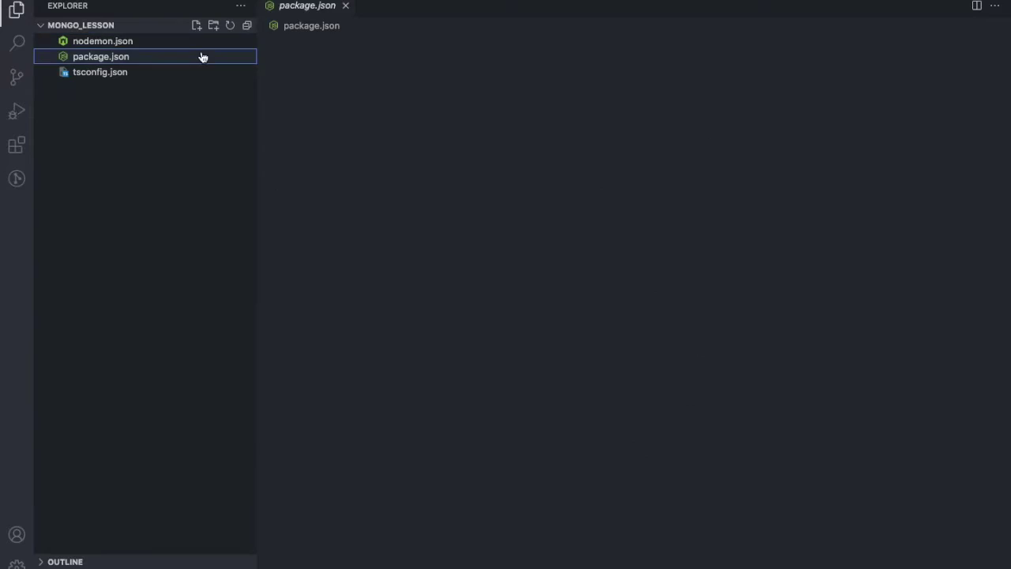
{"action": "left_click", "coordinate": [355, 138]}
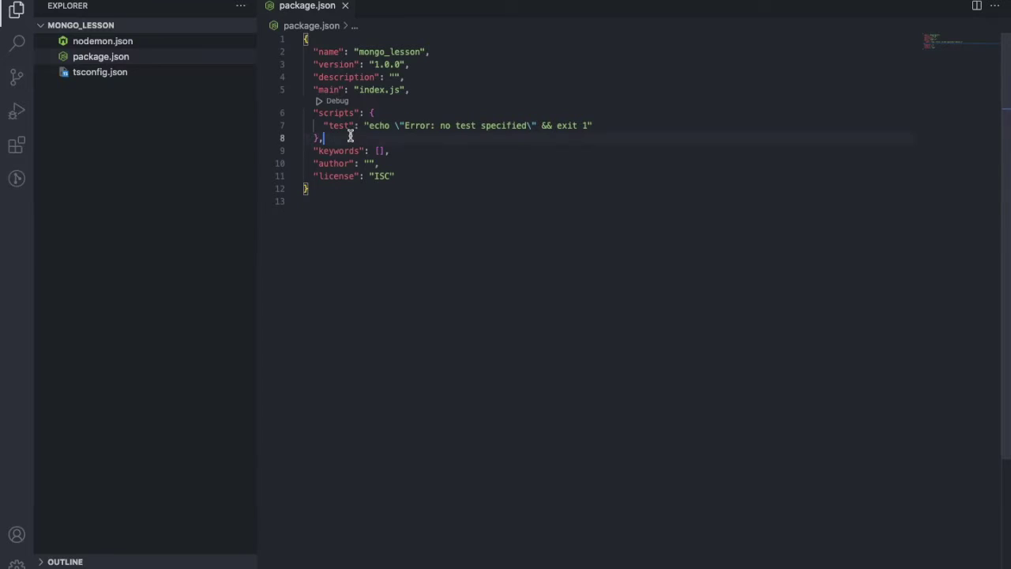
{"action": "left_click", "coordinate": [314, 113], "text": "shift"}
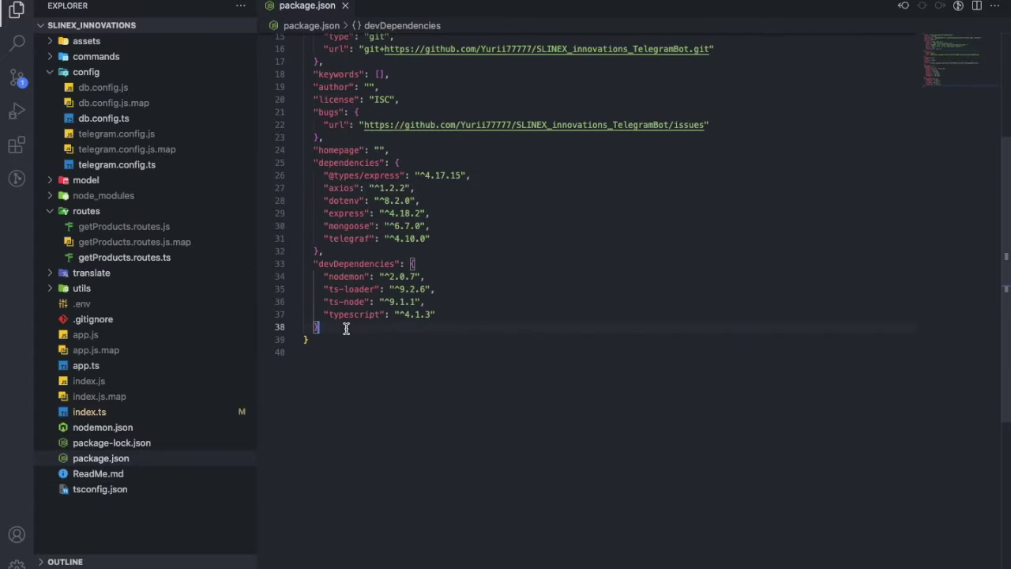